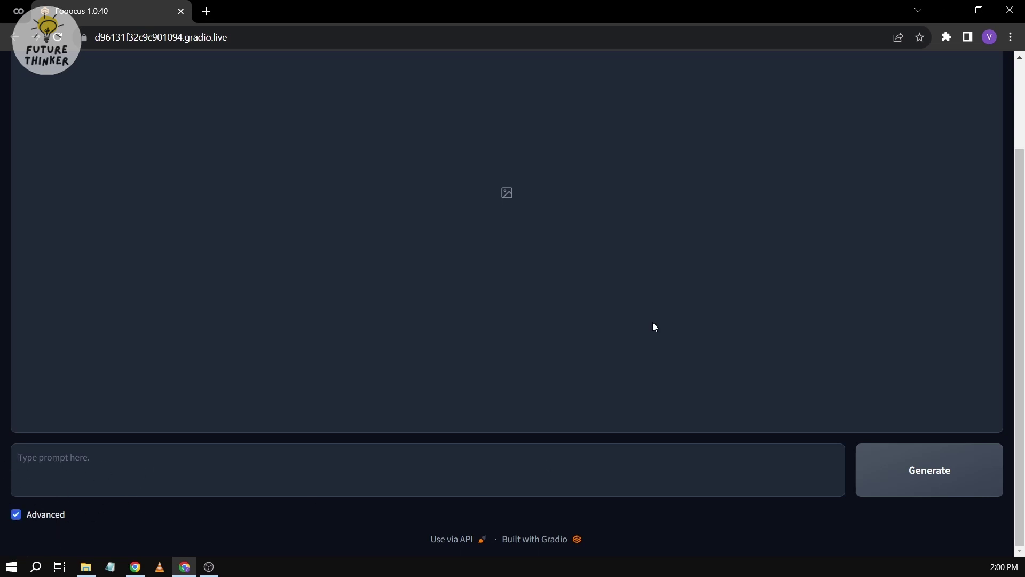
Turn off Random seed to reveal the seed value, then turn it back on.
scroll(652, 322, up, 2)
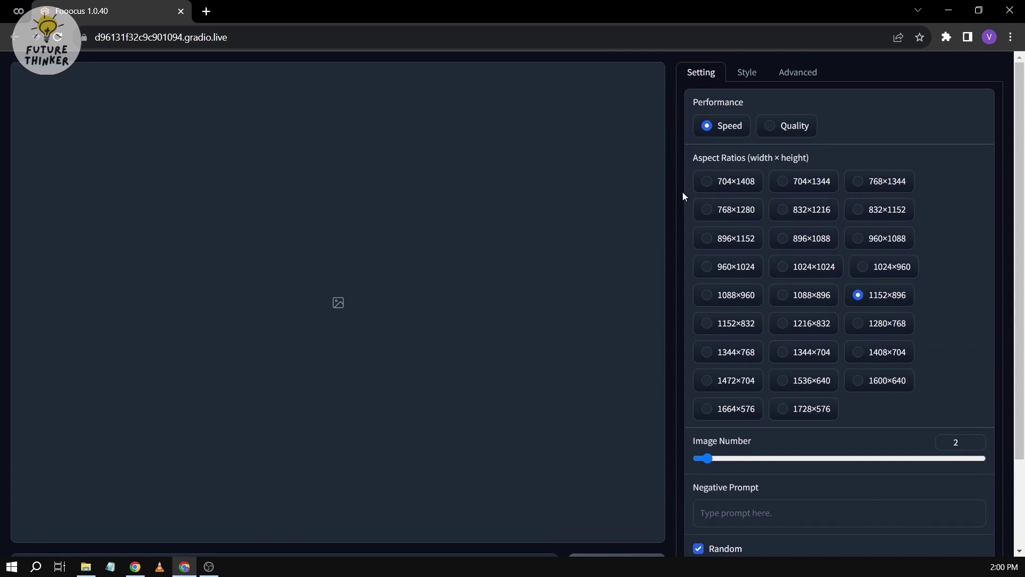
scroll(735, 456, down, 2)
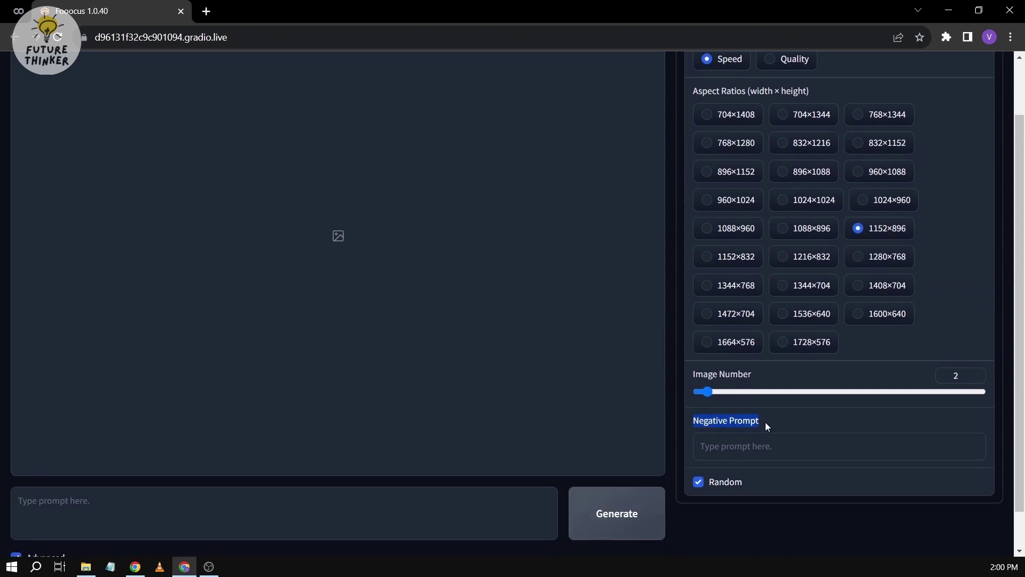
click(730, 420)
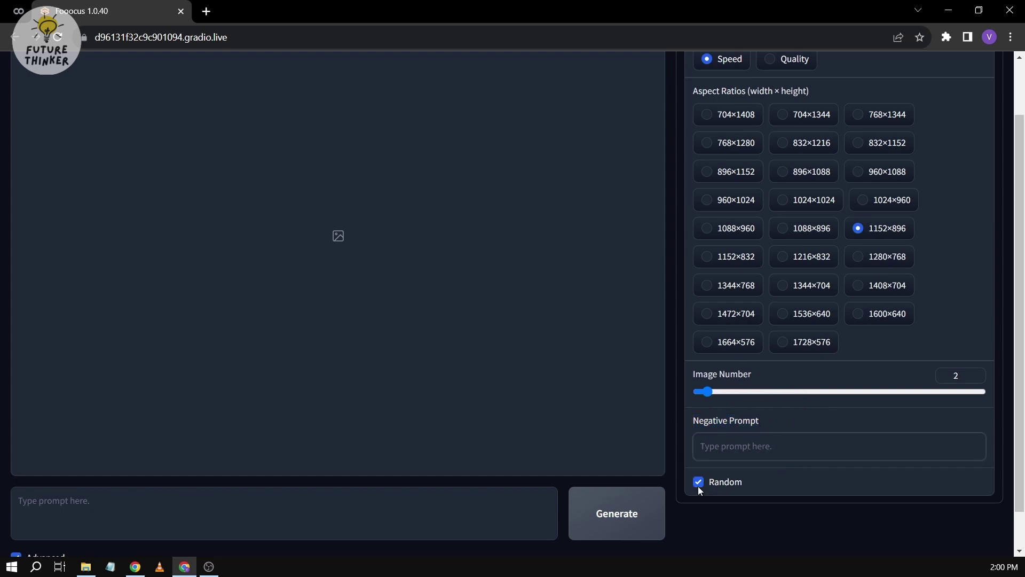
click(698, 482)
scroll(686, 460, down, 1)
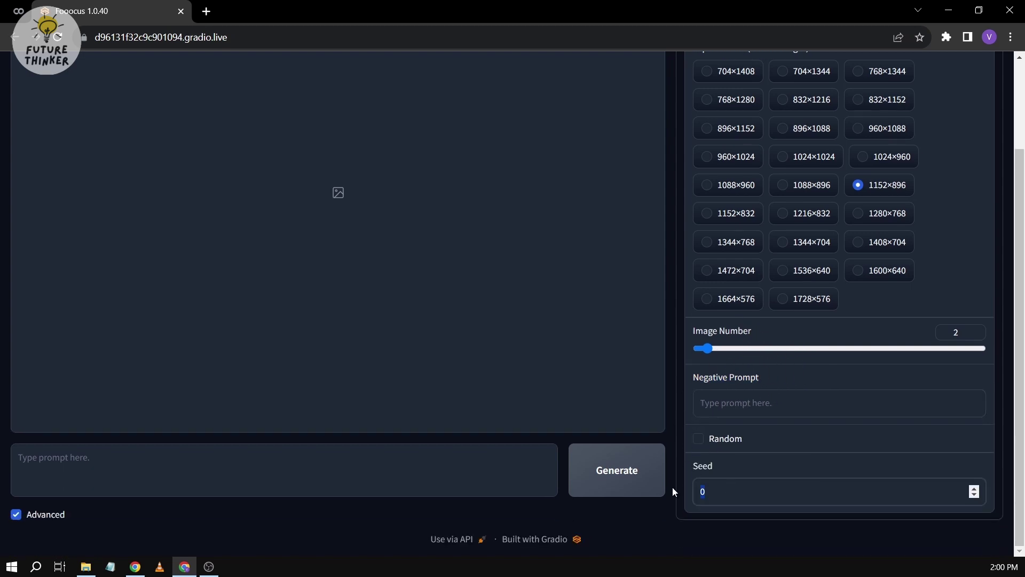
click(729, 495)
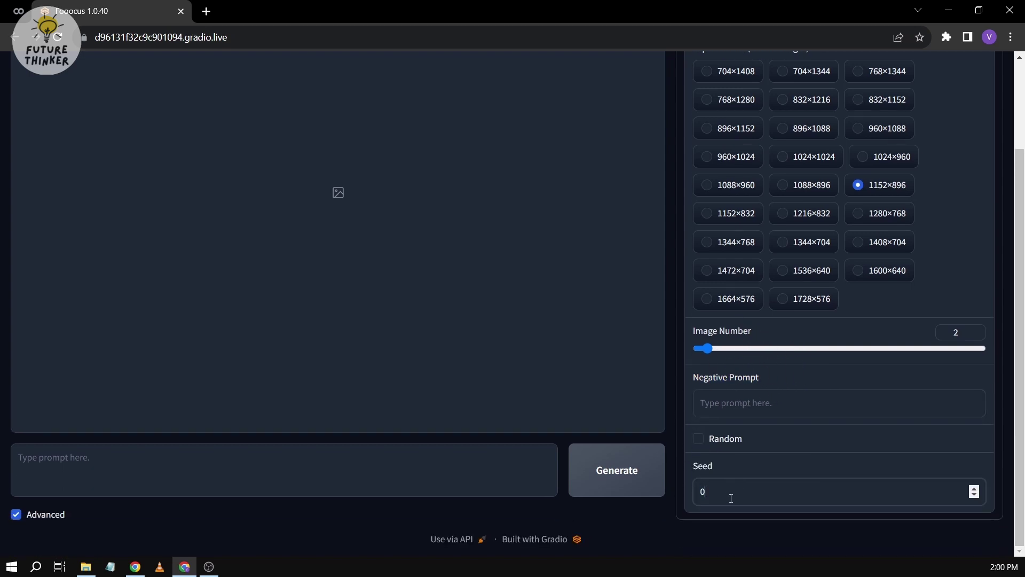
click(701, 438)
scroll(710, 392, up, 3)
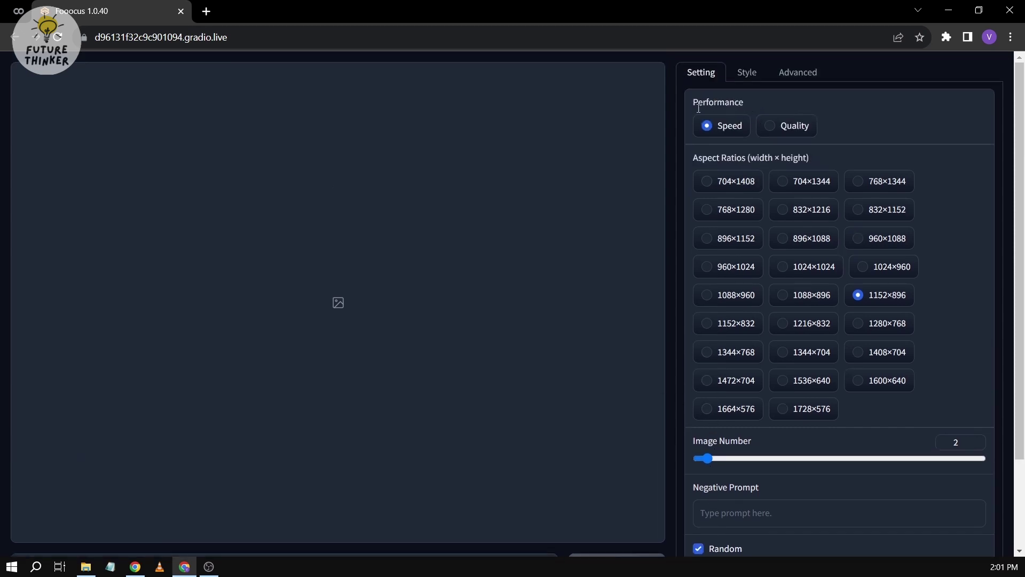
Switch the Performance setting from Speed to Quality.
drag(698, 105, 748, 107)
click(747, 108)
click(710, 134)
click(713, 137)
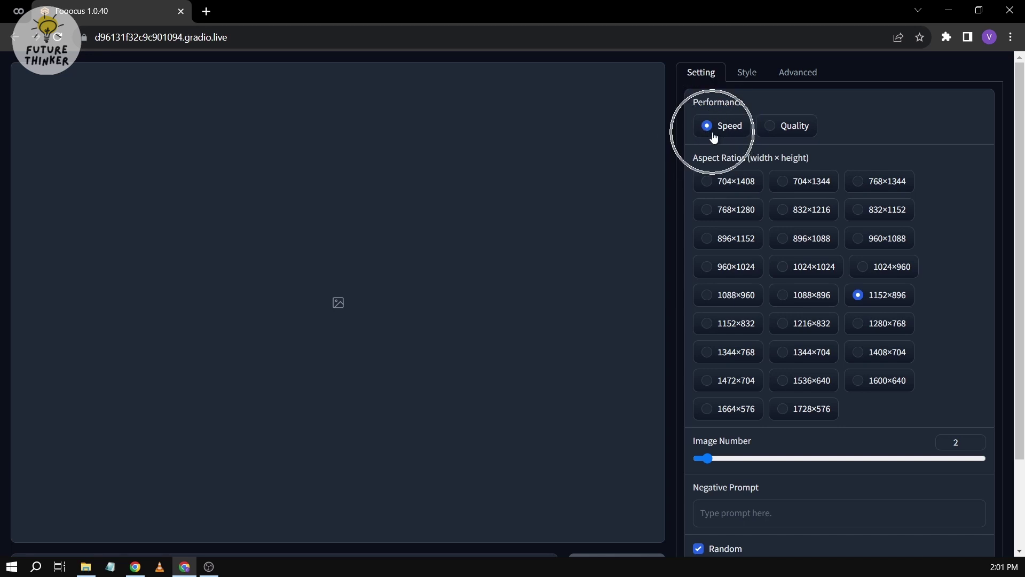
click(714, 137)
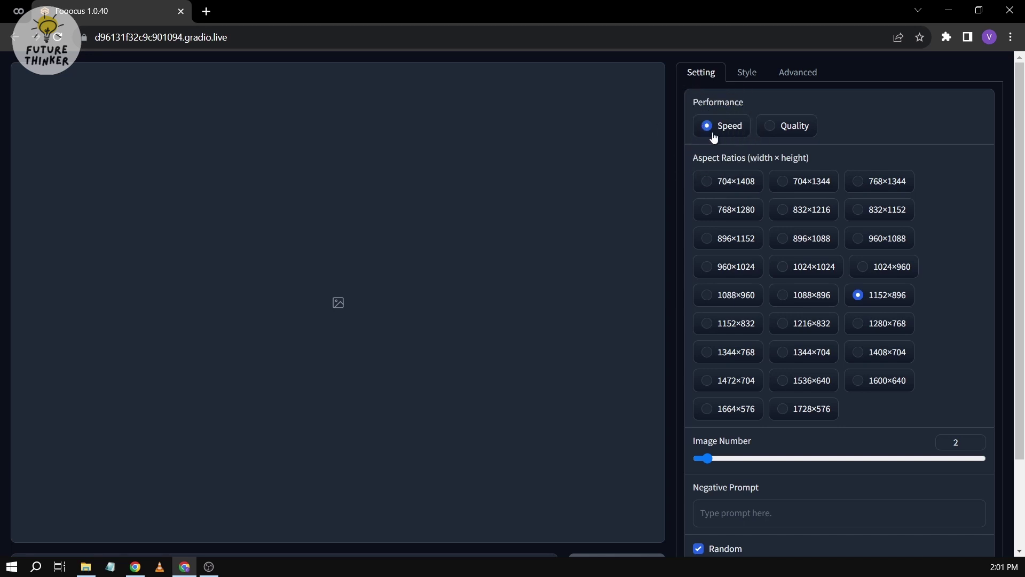
click(772, 134)
Choose the 768×1280 aspect ratio, raise Image Number to 6, and show the Style list.
click(707, 213)
scroll(716, 355, down, 2)
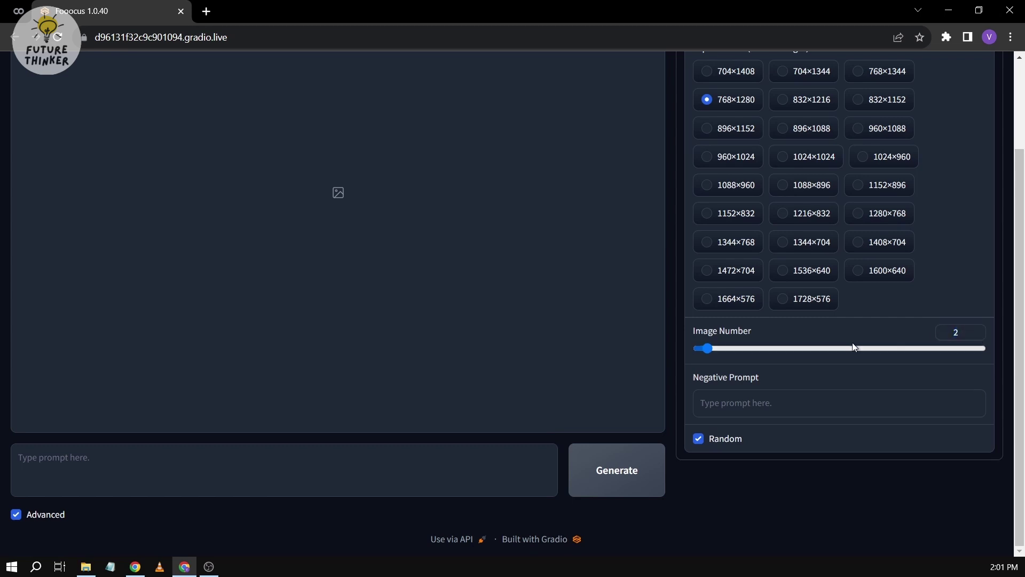
click(714, 348)
scroll(675, 317, up, 2)
scroll(684, 320, down, 2)
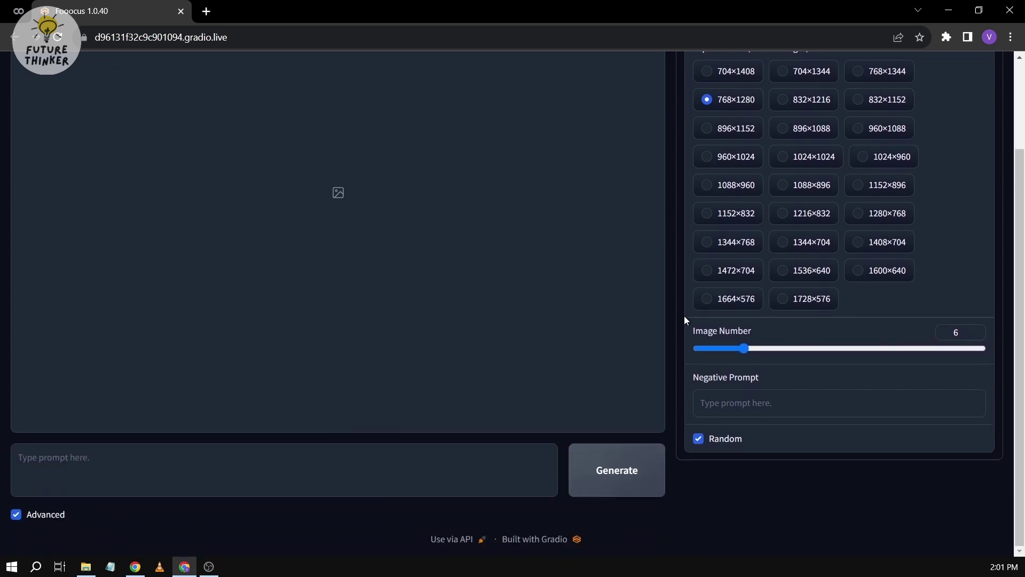
scroll(720, 251, up, 2)
click(757, 79)
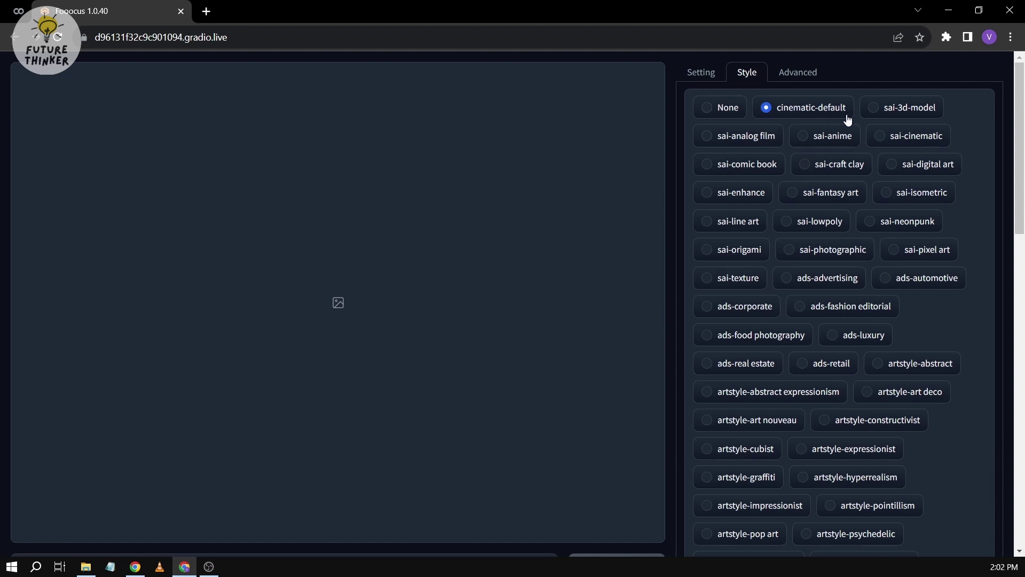
Scroll through the styles leaving cinematic-default selected, then show the Advanced model and LoRA settings.
scroll(840, 160, down, 1)
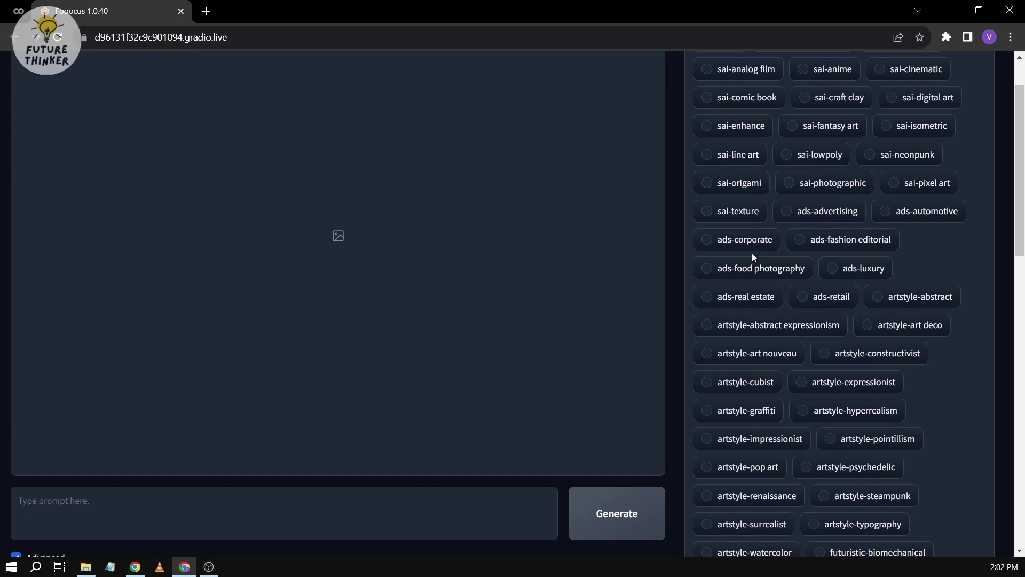
scroll(752, 252, down, 1)
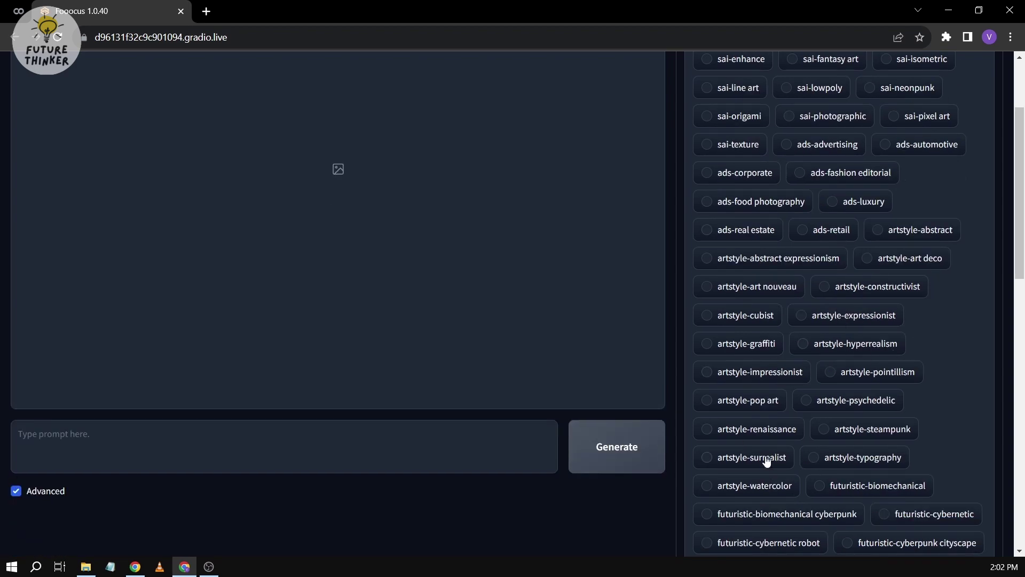
scroll(822, 455, down, 11)
scroll(796, 456, up, 13)
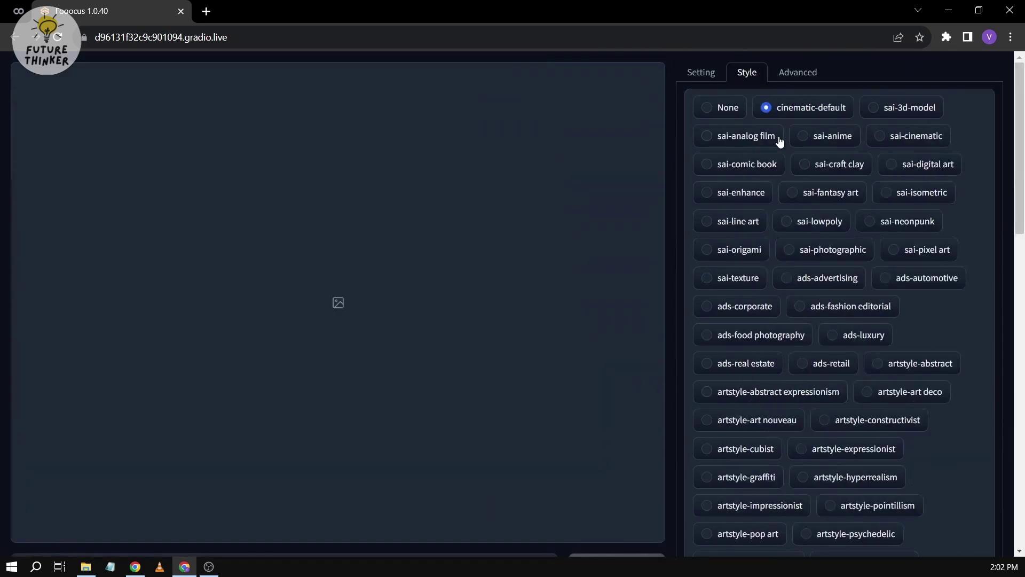
click(789, 73)
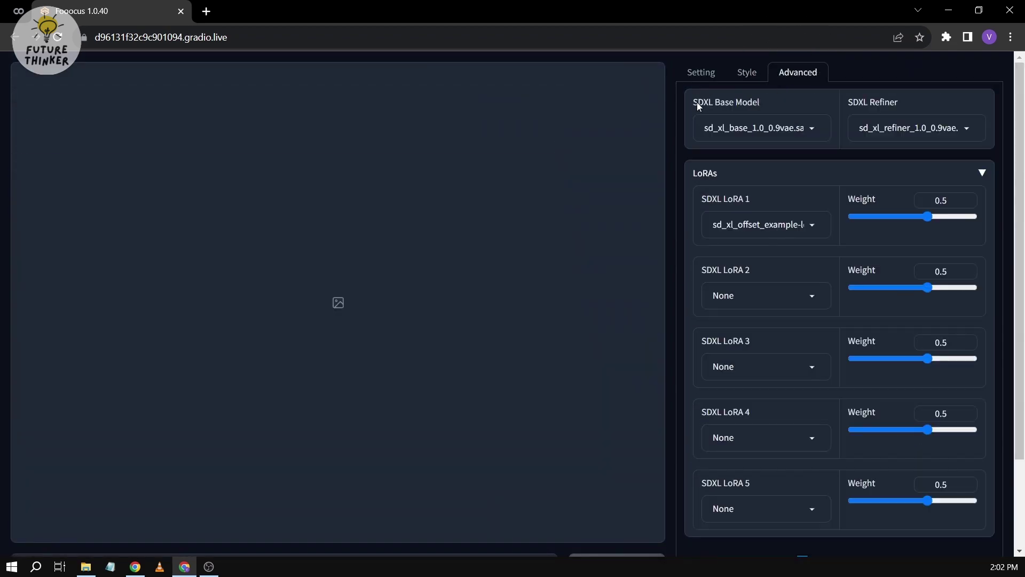
drag(743, 105, 757, 104)
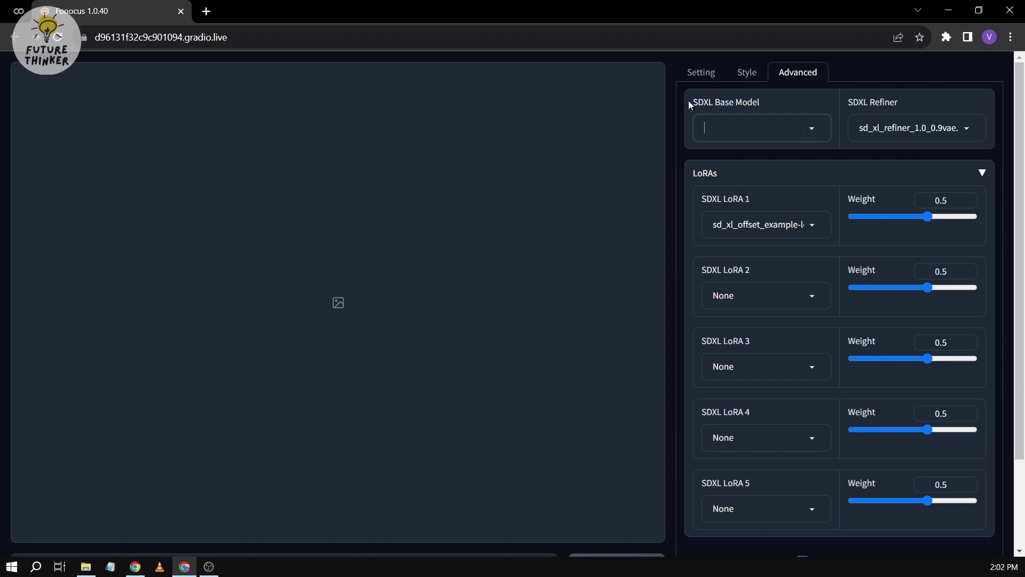
click(858, 88)
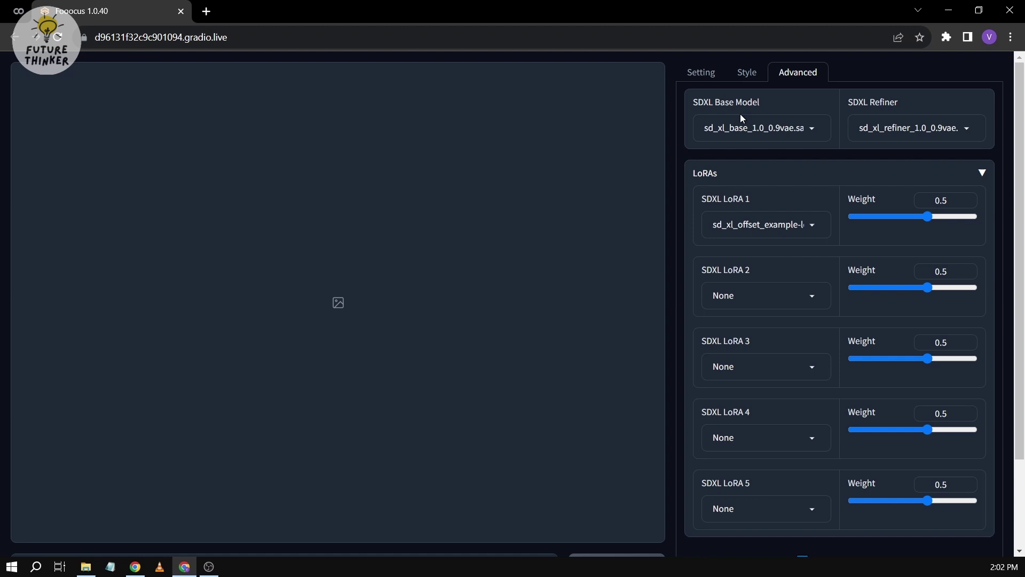
scroll(742, 133, down, 1)
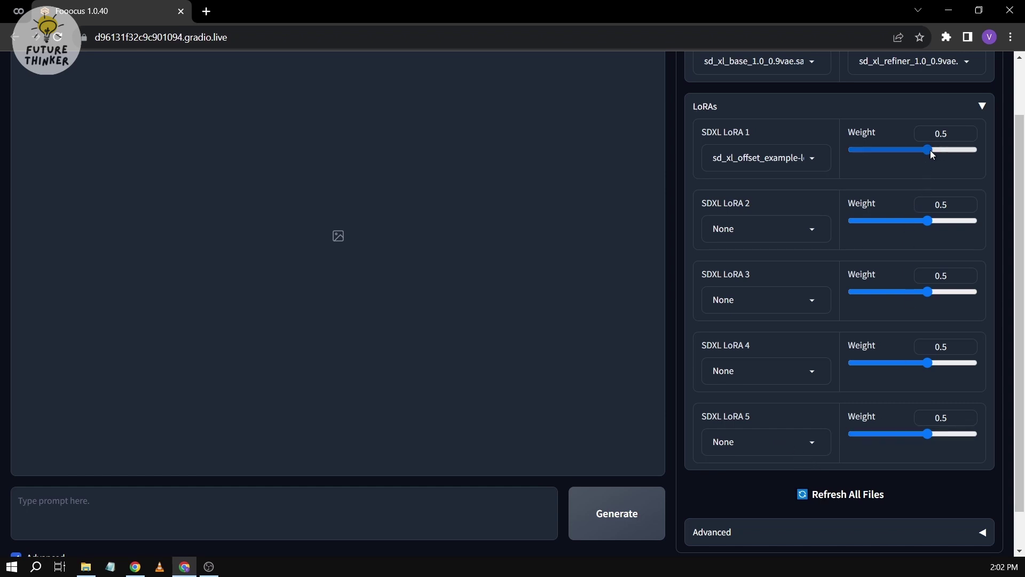
mouse_move(930, 152)
mouse_down()
mouse_move(970, 152)
mouse_move(902, 155)
mouse_move(926, 156)
mouse_up()
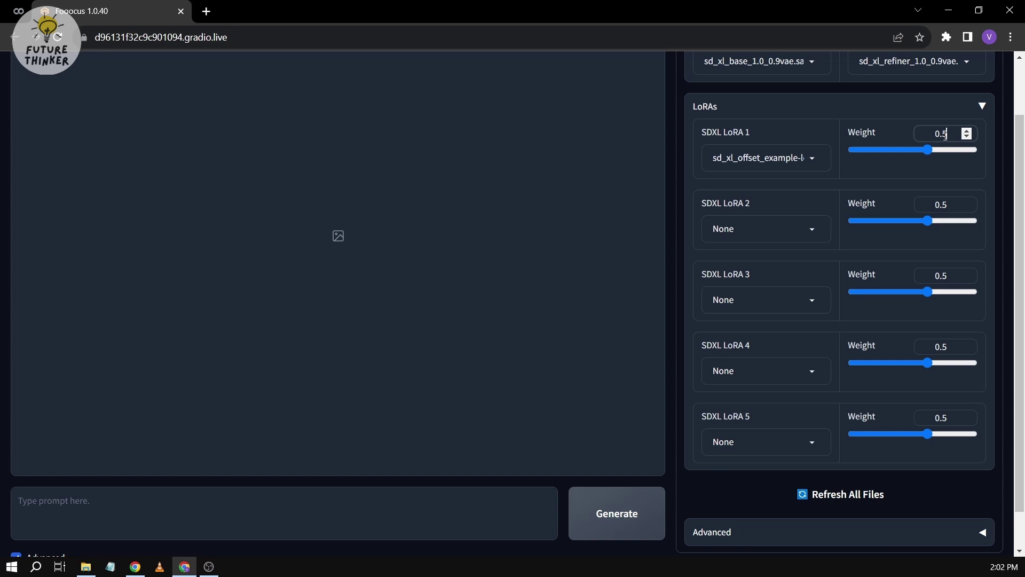
click(874, 109)
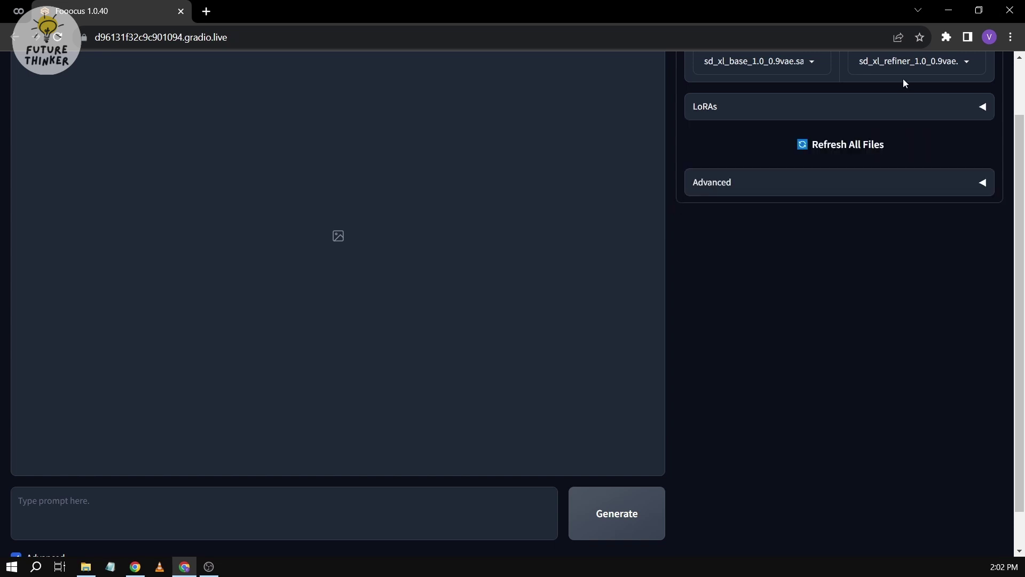
click(981, 106)
scroll(801, 245, down, 1)
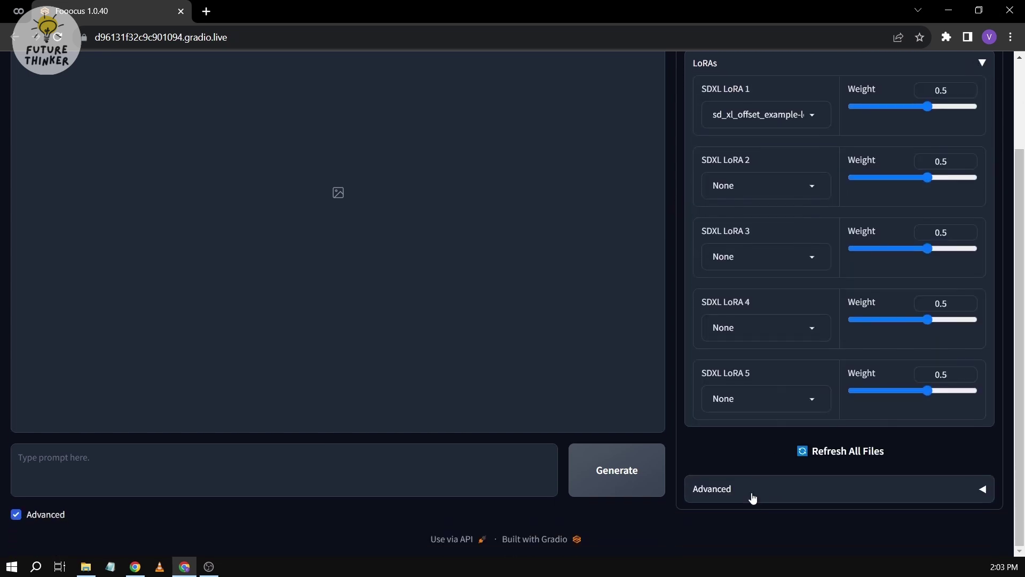
click(973, 491)
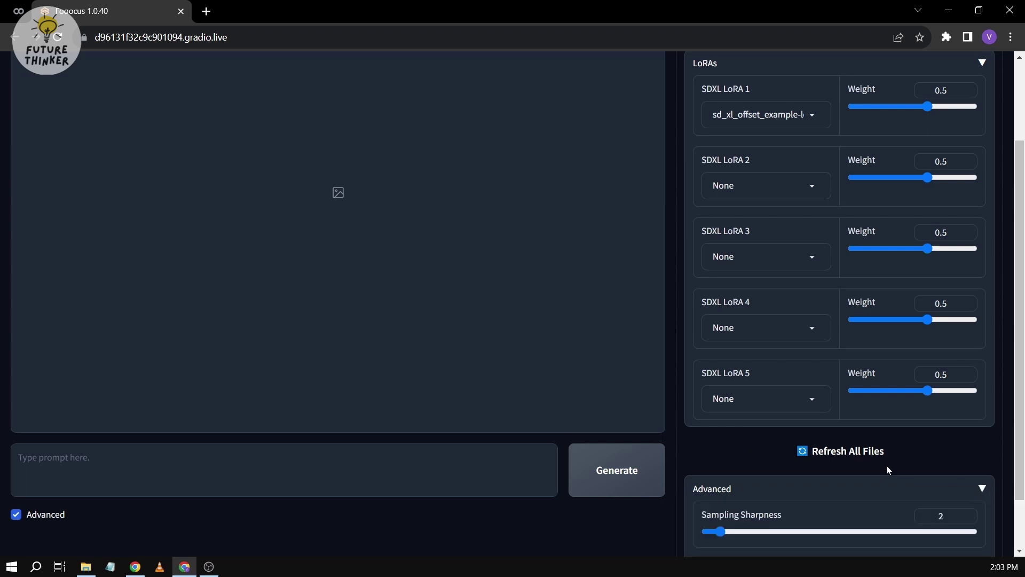
scroll(828, 457, down, 1)
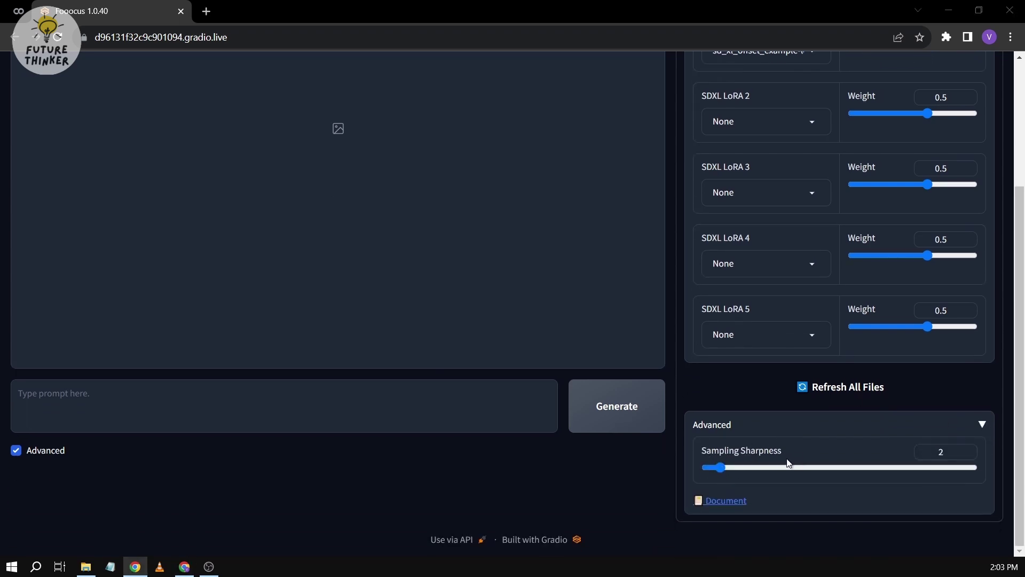
click(940, 452)
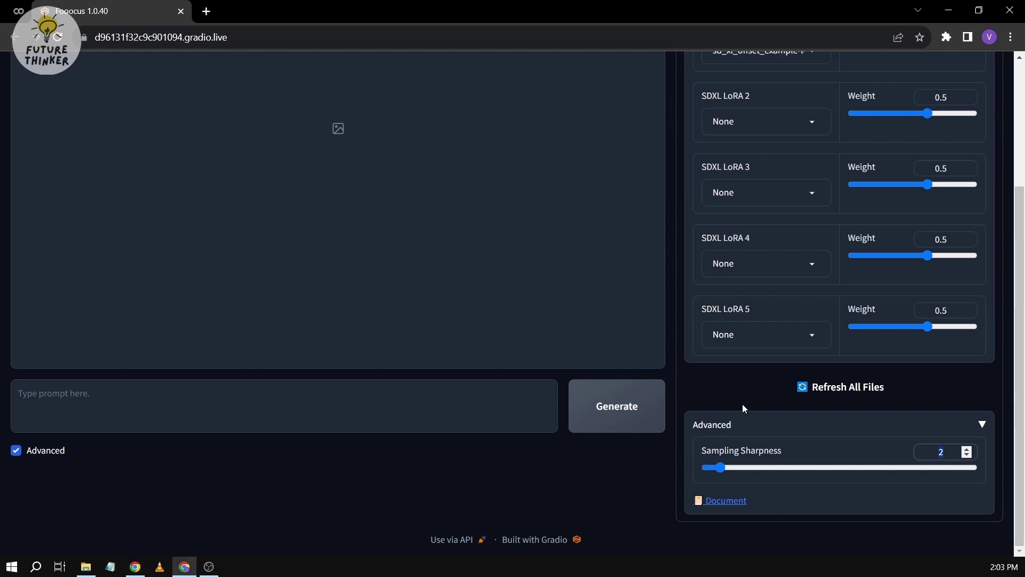
scroll(742, 403, up, 3)
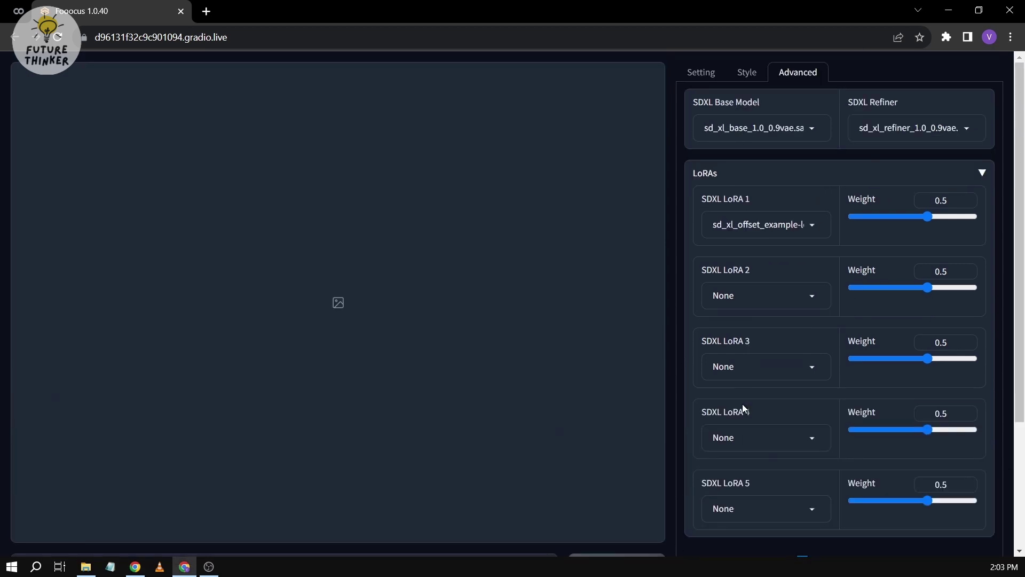
Return to the Setting tab and type the actress's name plus 'as Queen Mera from Aquaman in DC Universe'.
click(753, 74)
click(699, 73)
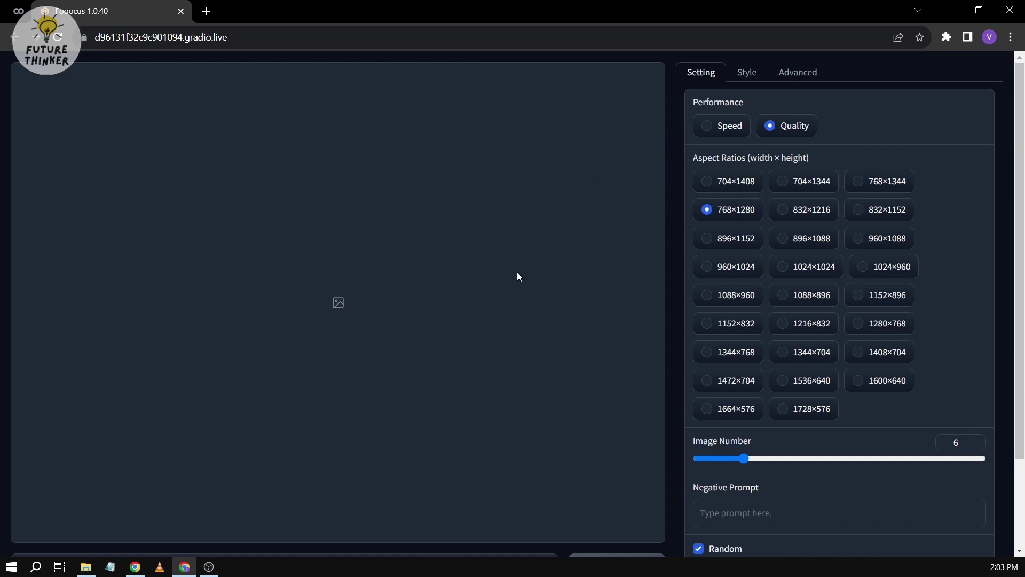
scroll(517, 277, down, 2)
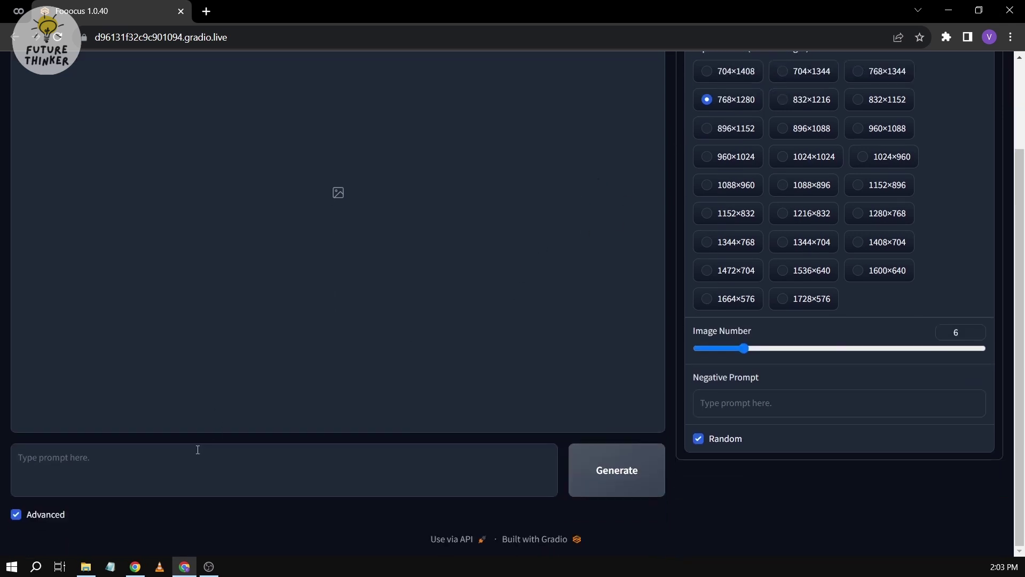
text(Emilia Clarke as Queen Mera from Aquaman in DC Universe)
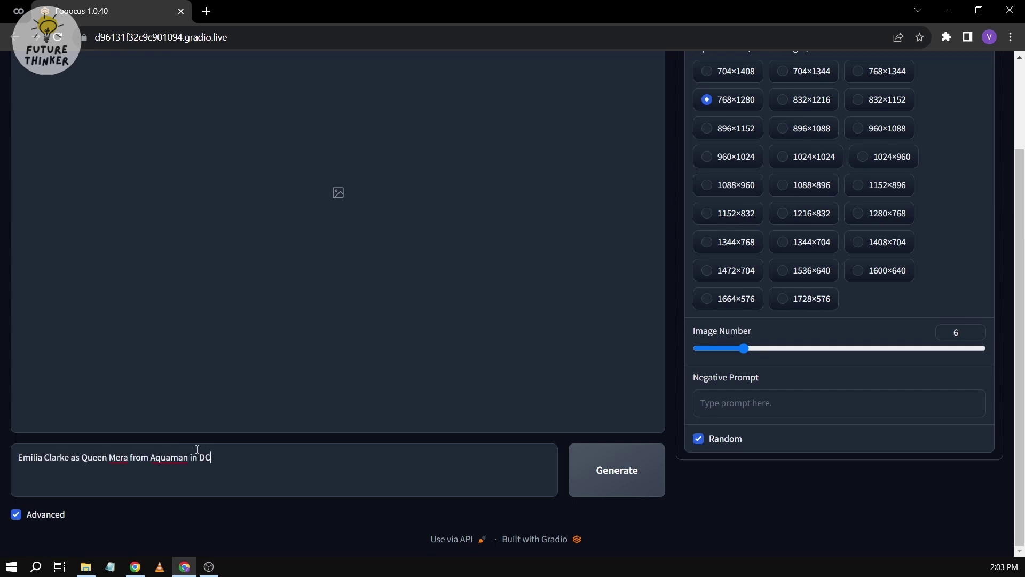
Select the prompt line to check it, leaving the caret at the end.
click(212, 463)
key(shift+Home)
drag(212, 463, 304, 467)
click(239, 484)
scroll(630, 422, up, 1)
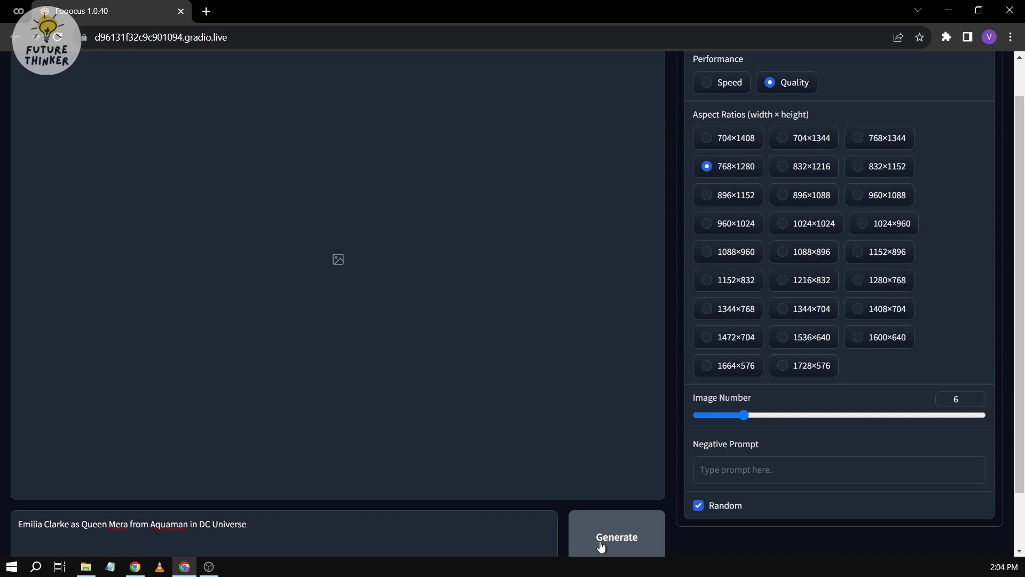
Start generating the six images, checking the style and model settings while they render.
click(614, 527)
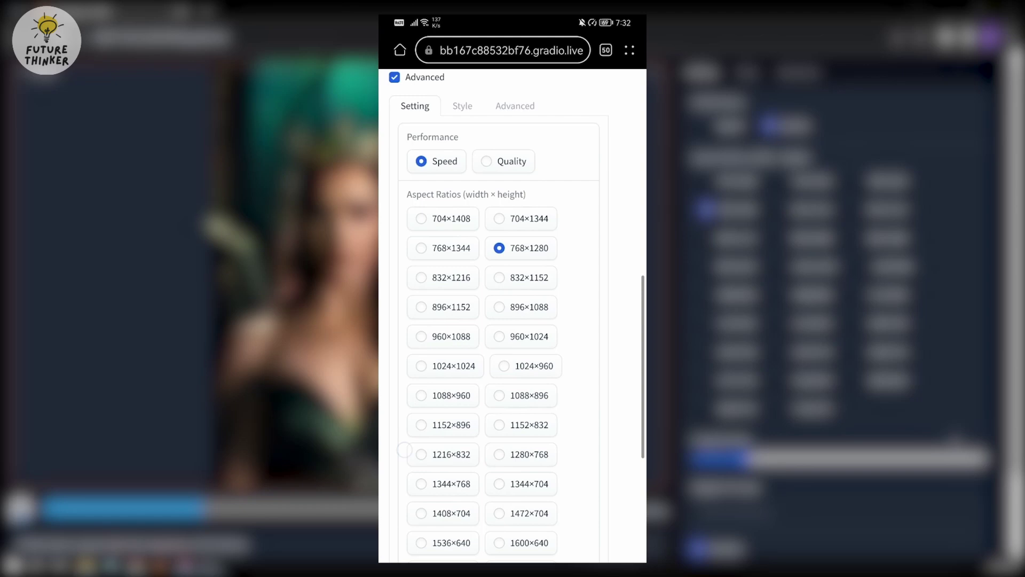
scroll(513, 294, up, 5)
click(460, 392)
scroll(513, 294, down, 5)
scroll(513, 294, up, 5)
click(515, 424)
scroll(513, 294, down, 11)
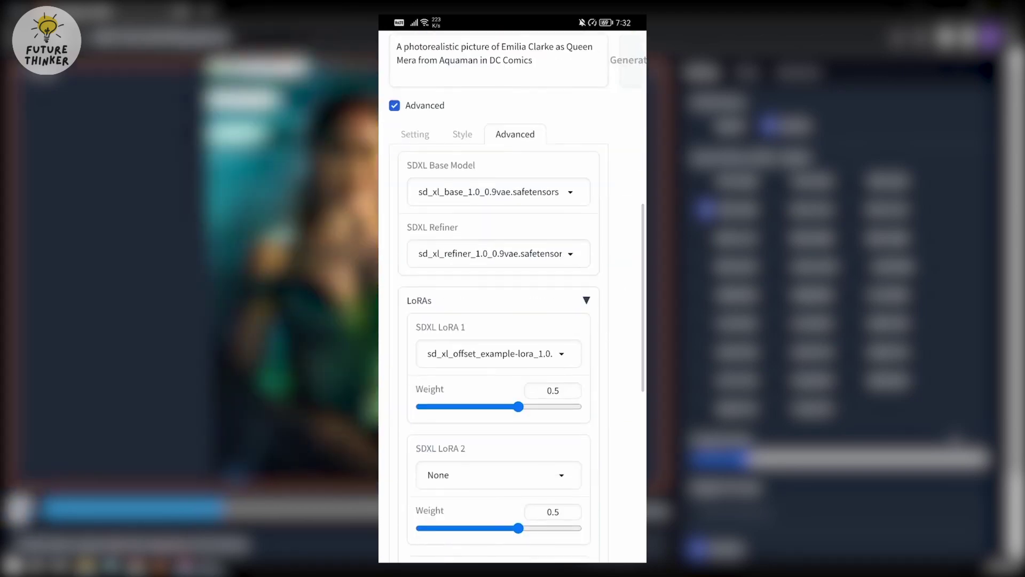
scroll(513, 293, down, 4)
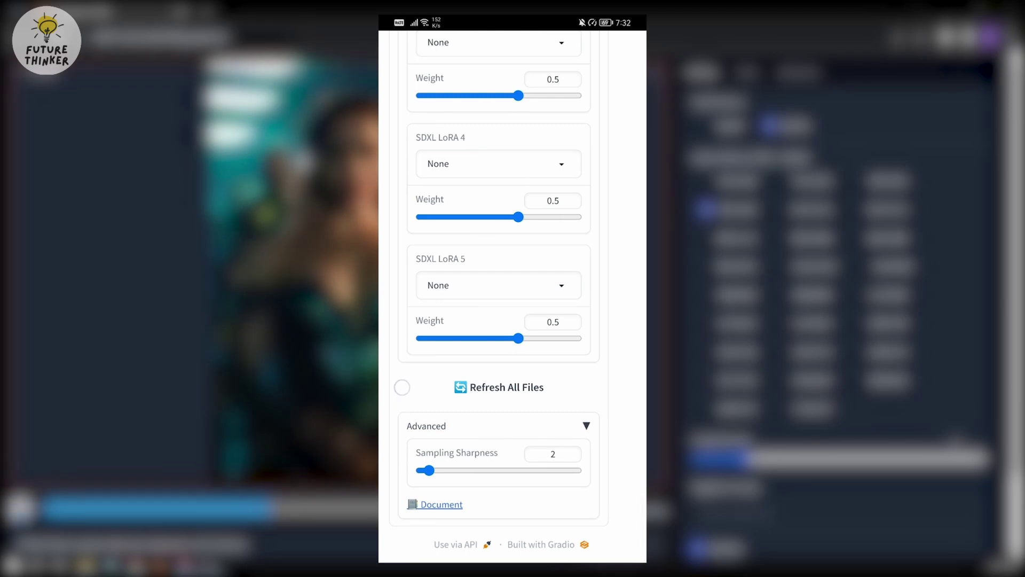
scroll(400, 377, up, 7)
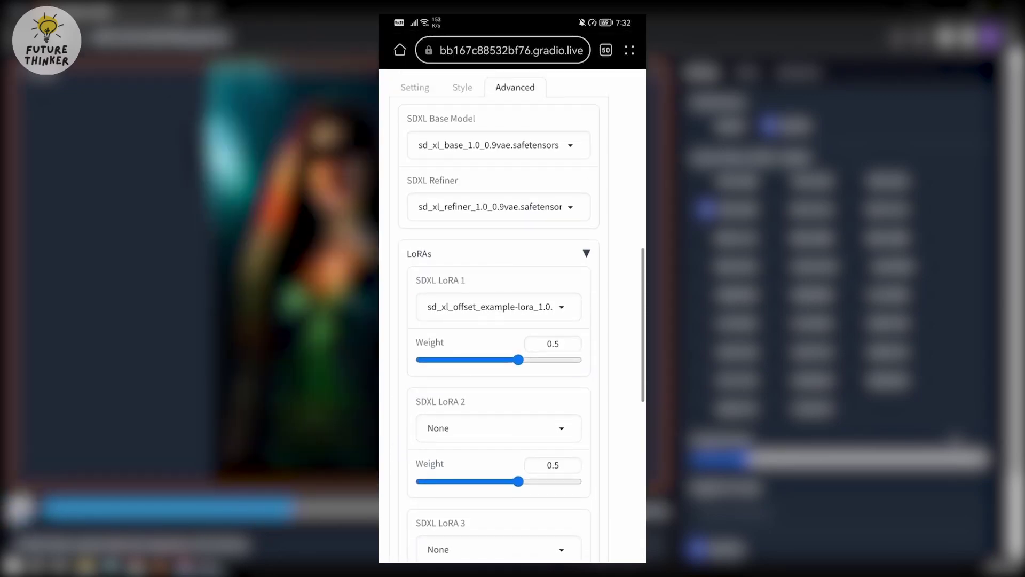
scroll(512, 315, up, 10)
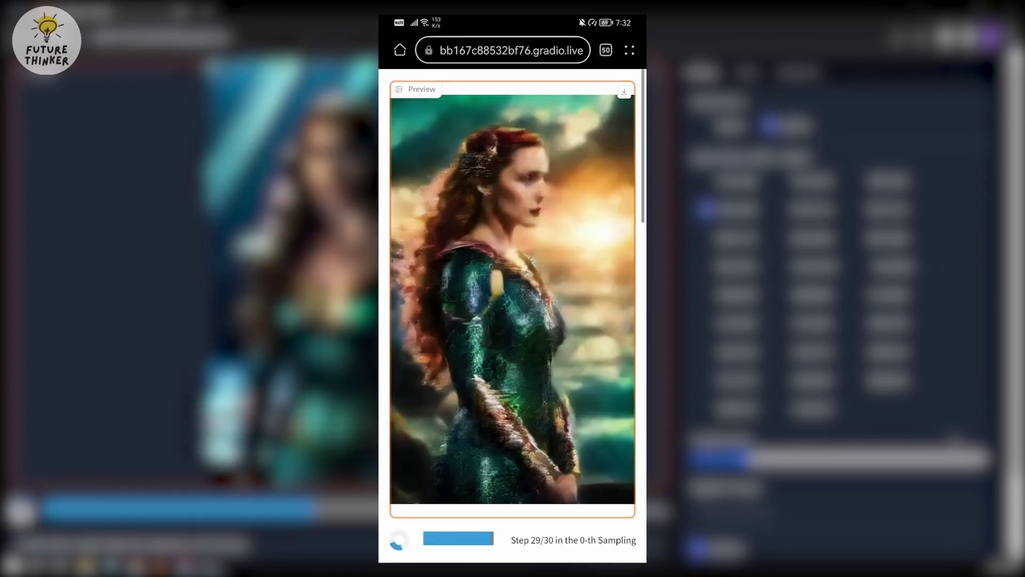
Open the finished red-haired queen portrait full-size and take a phone screenshot.
click(403, 431)
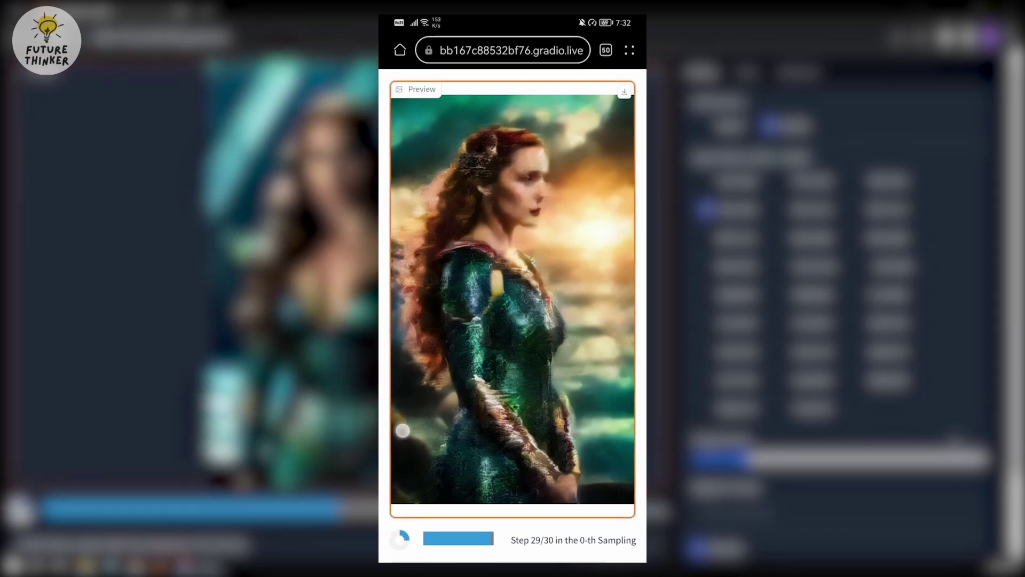
scroll(402, 430, down, 1)
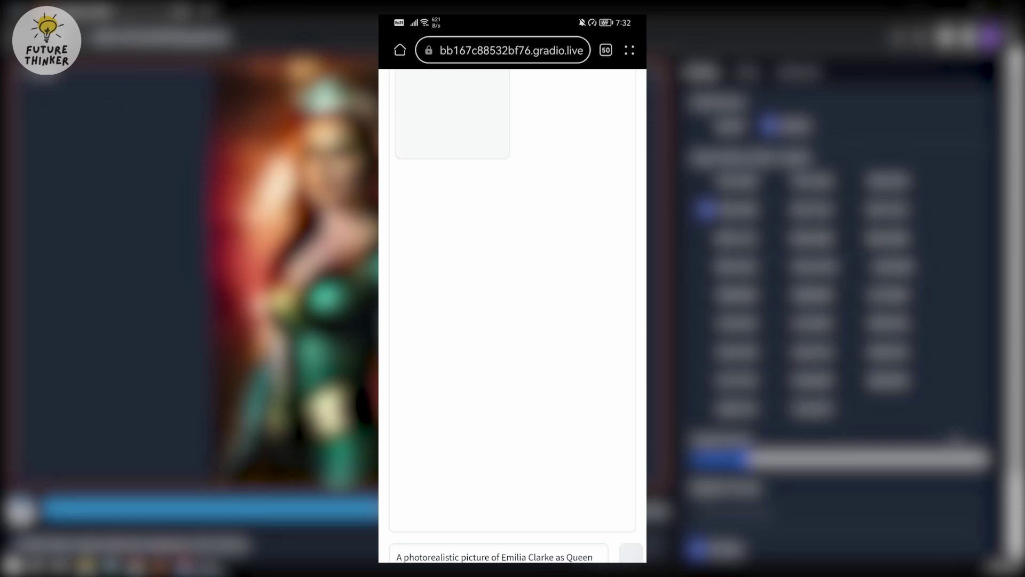
scroll(400, 402, up, 1)
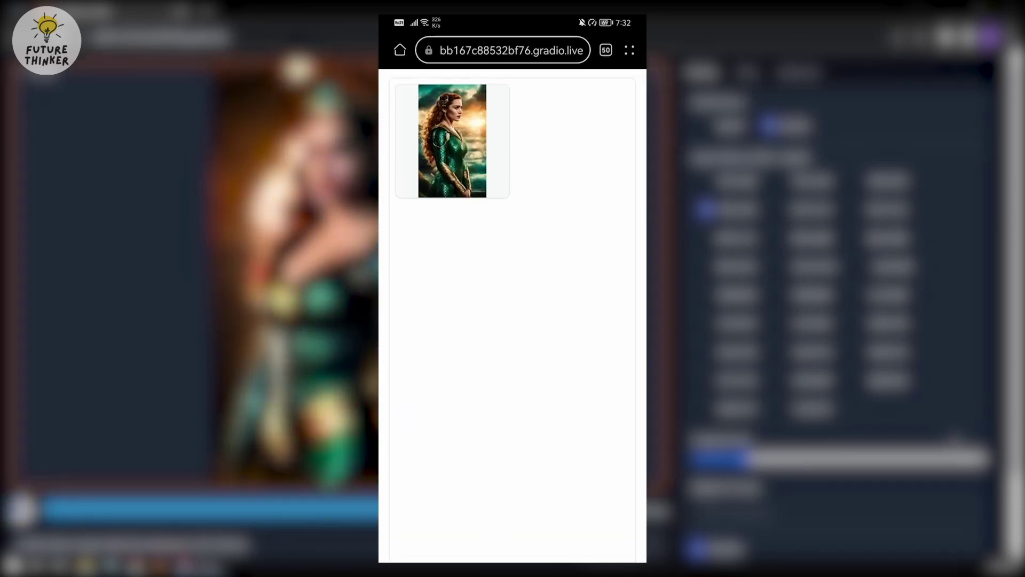
click(468, 148)
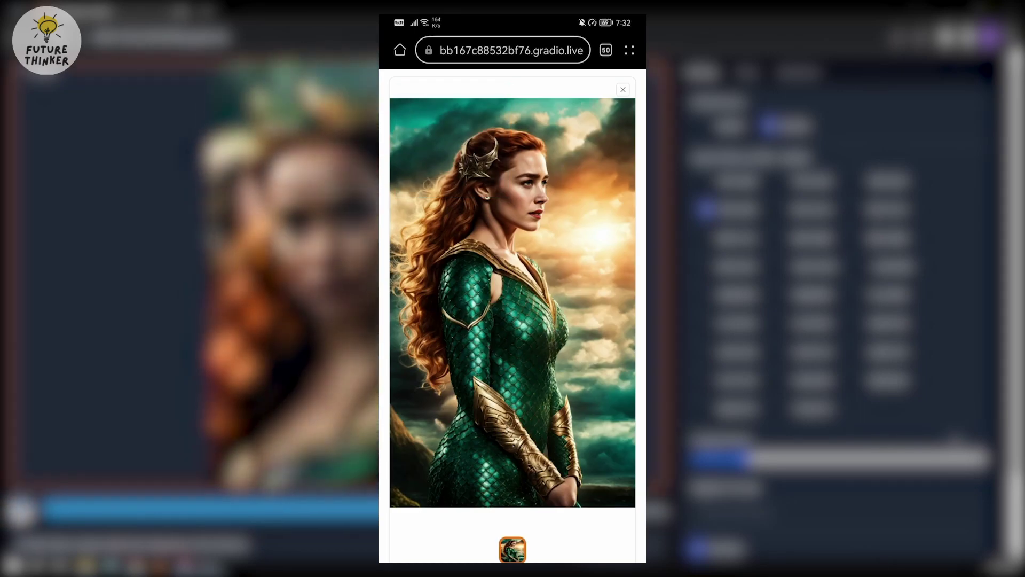
key(Print)
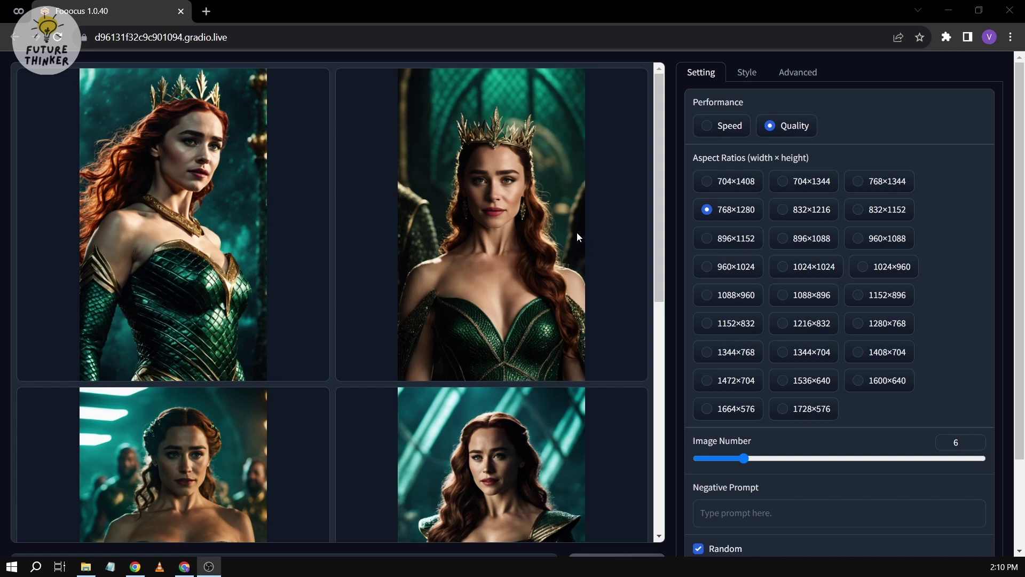
Open the first, second and third generated images each in a new browser tab.
scroll(196, 219, down, 3)
scroll(197, 219, up, 3)
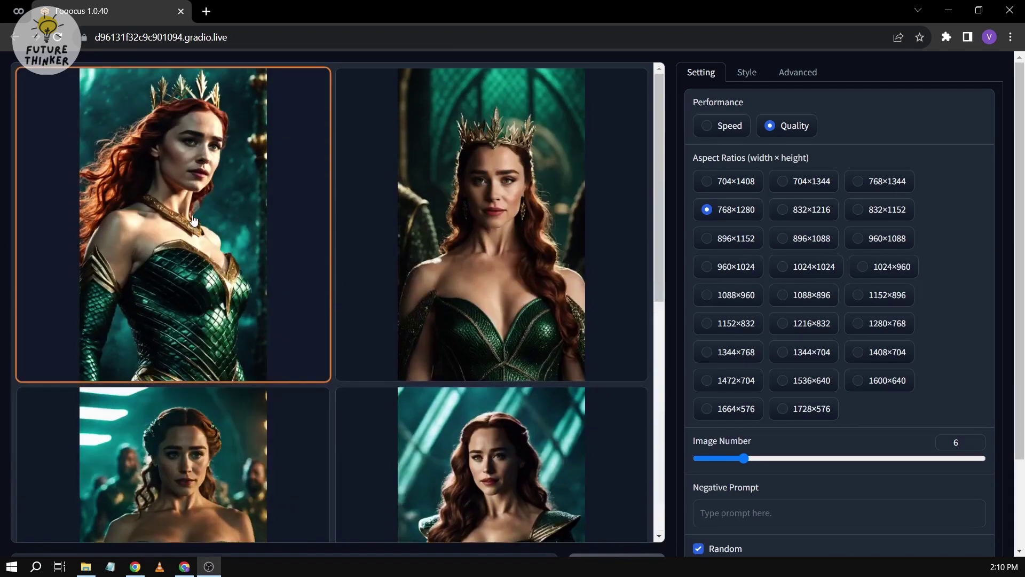
click(196, 219)
right_click(380, 216)
click(430, 229)
click(296, 530)
right_click(307, 264)
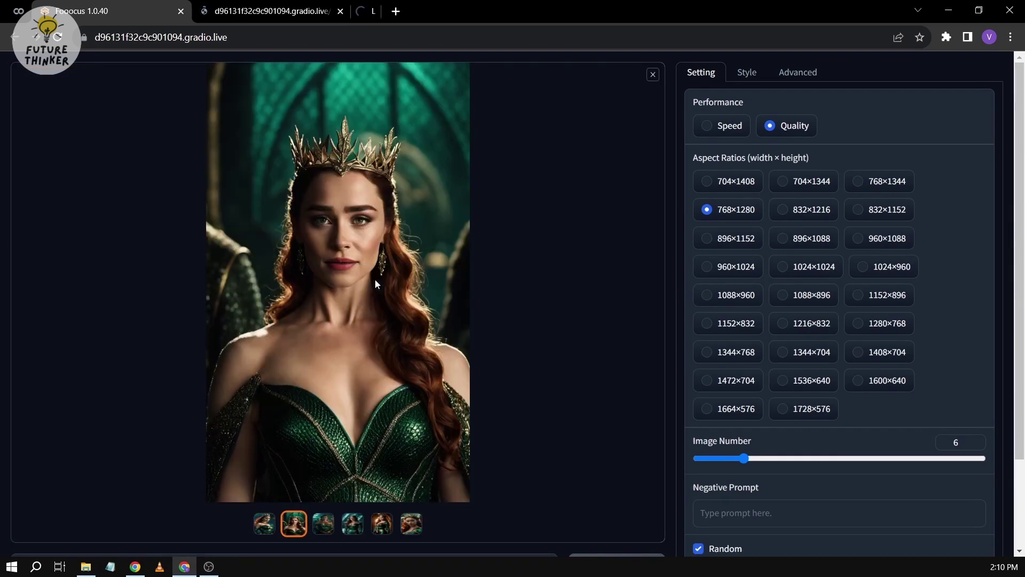
click(375, 280)
click(323, 525)
right_click(295, 233)
click(312, 243)
Open the fourth, fifth and sixth generated images each in a new browser tab.
click(353, 525)
right_click(353, 222)
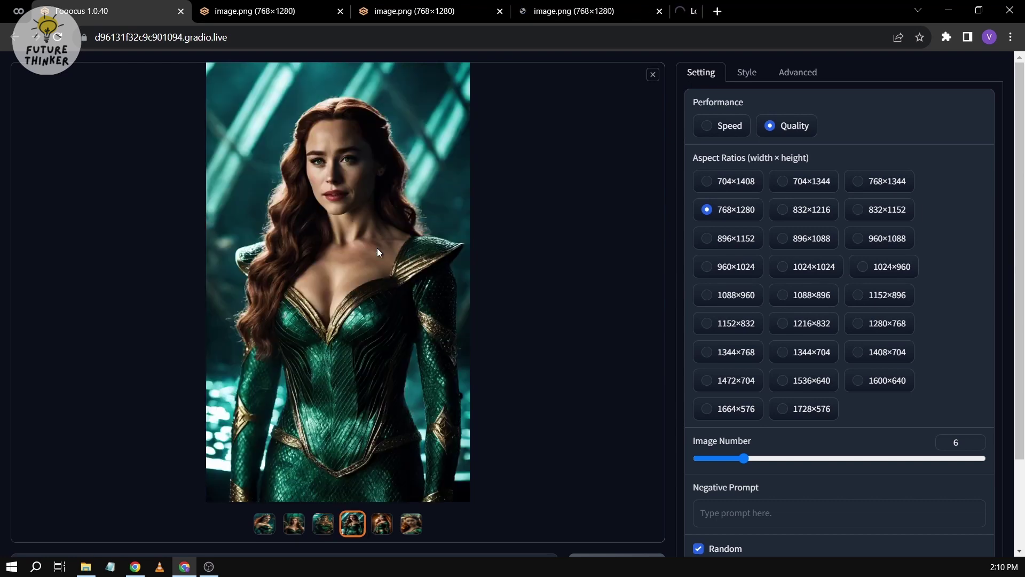
click(380, 231)
click(382, 524)
right_click(321, 263)
click(371, 273)
click(412, 523)
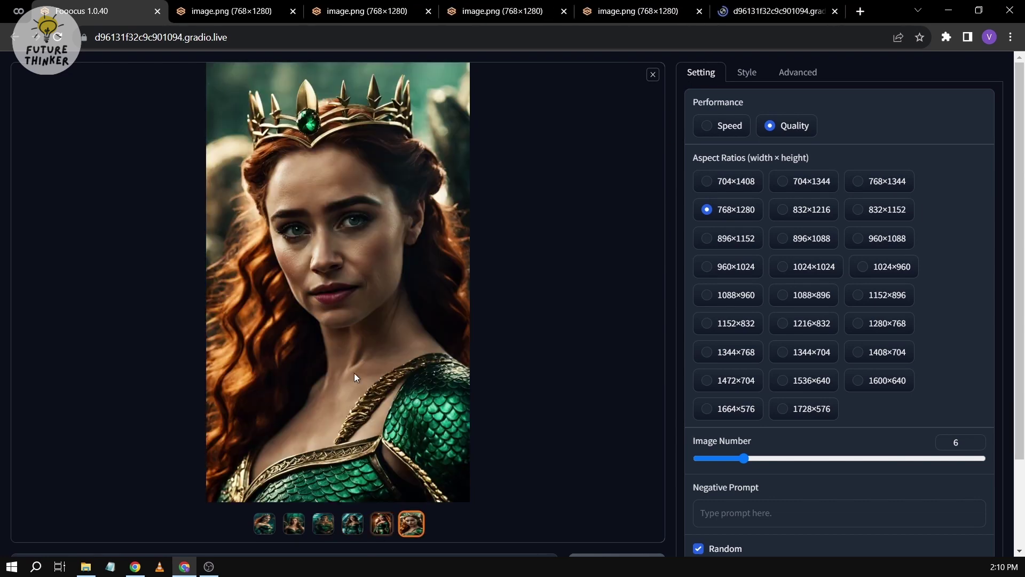
right_click(321, 307)
click(331, 315)
key(ctrl+Tab)
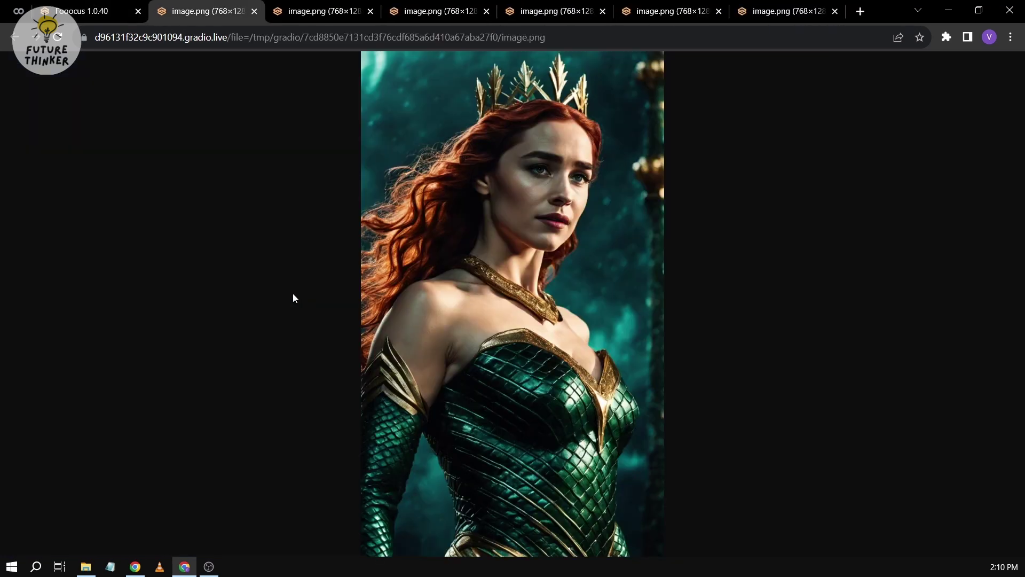
Inspect the first portrait at actual size and zoom the page in.
click(577, 252)
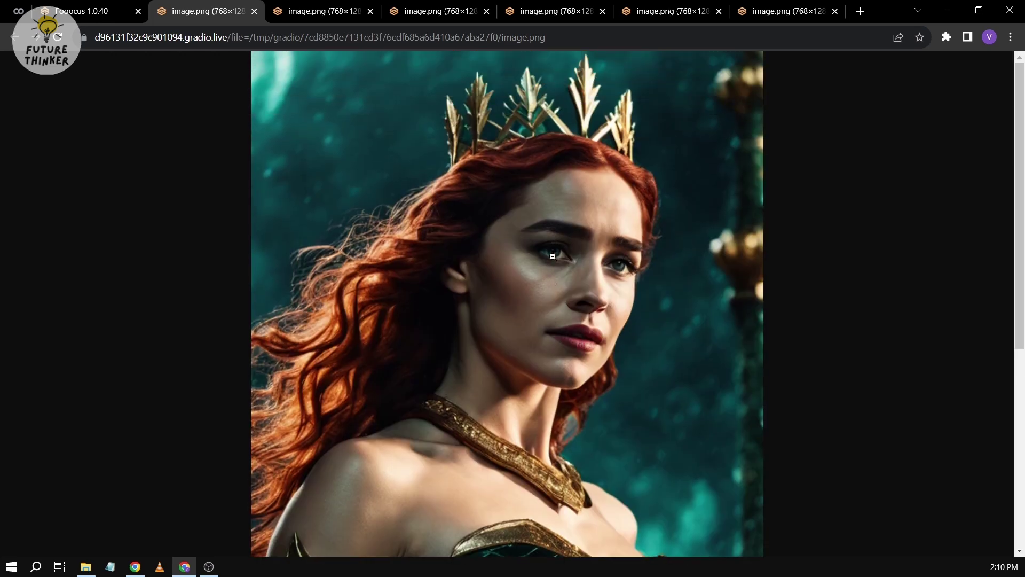
click(549, 358)
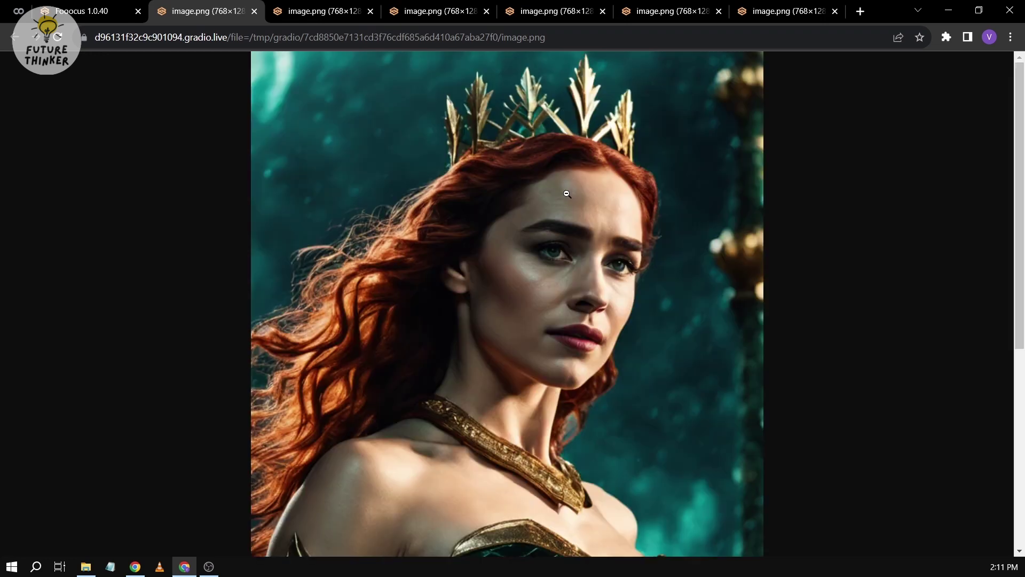
click(566, 193)
key(ctrl+plus)
key(ctrl+plus)
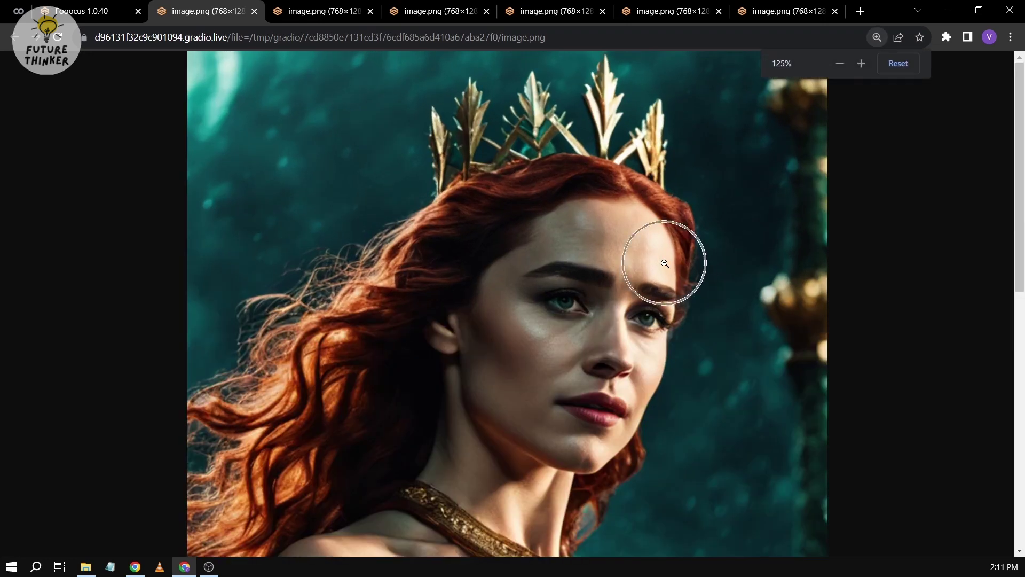
scroll(833, 279, down, 1)
Inspect the second portrait at actual size, then move to the third portrait's tab.
key(ctrl+Tab)
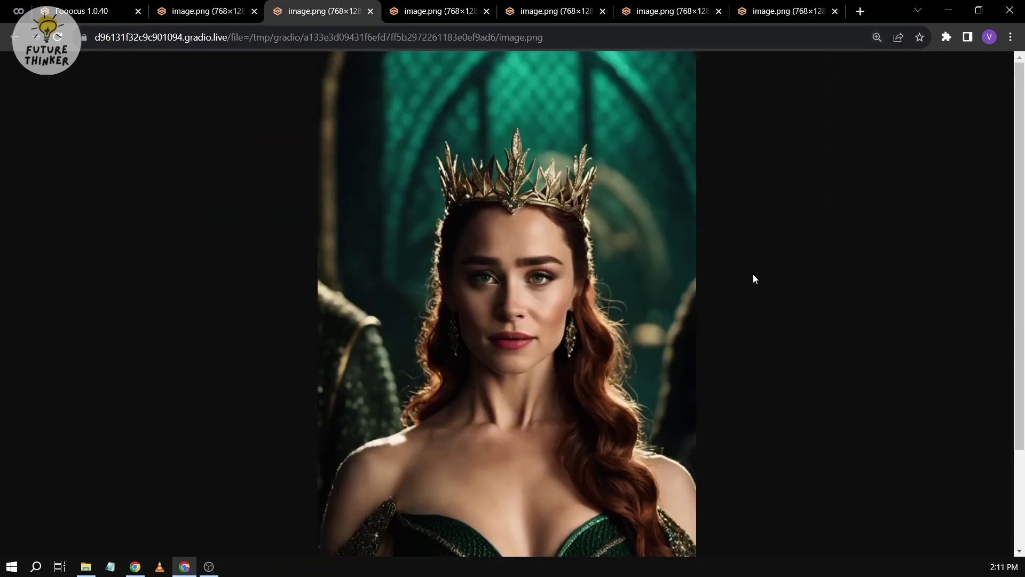
scroll(731, 309, down, 2)
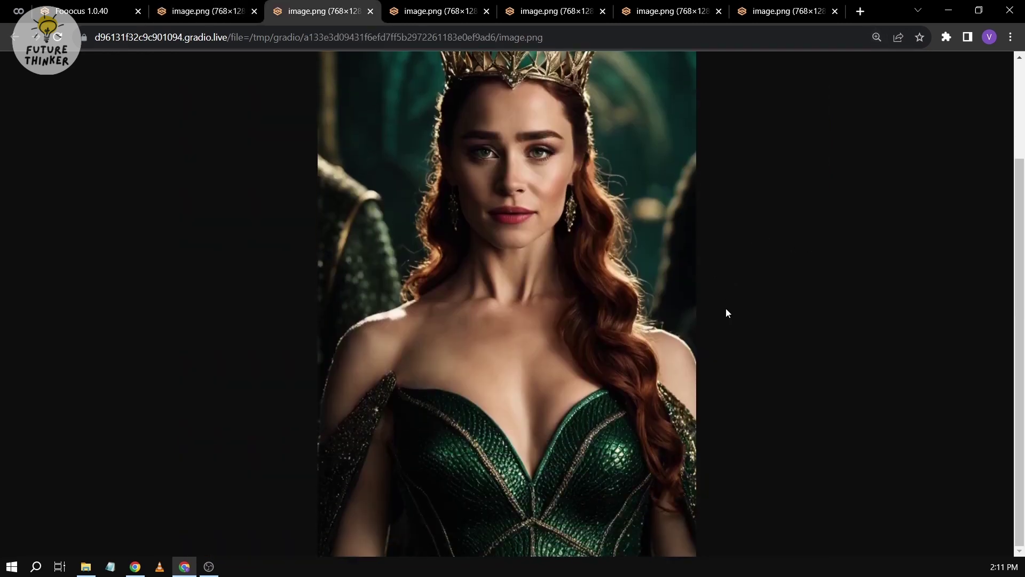
scroll(725, 309, up, 2)
click(663, 305)
scroll(673, 323, up, 1)
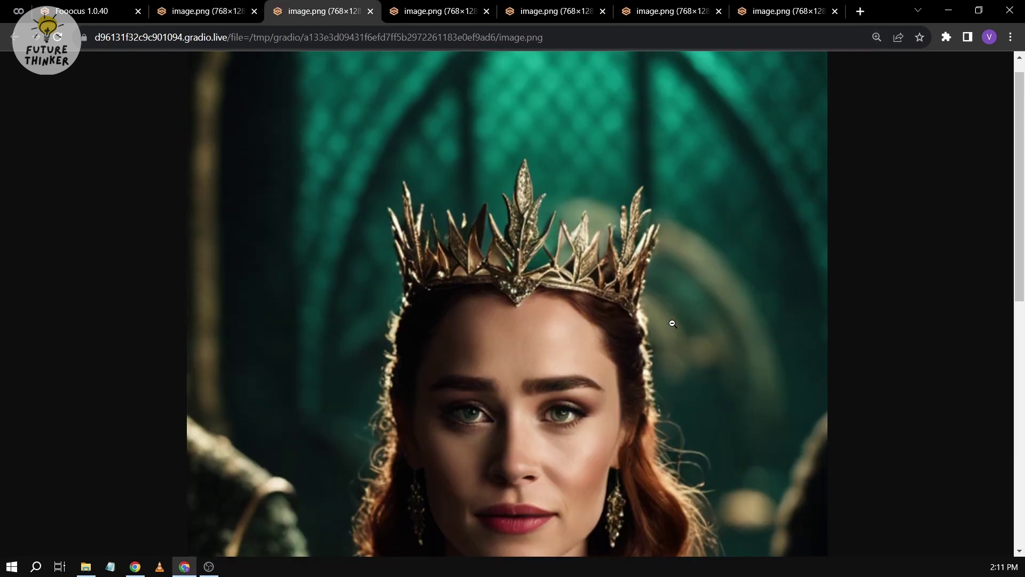
scroll(673, 324, down, 1)
scroll(673, 323, down, 2)
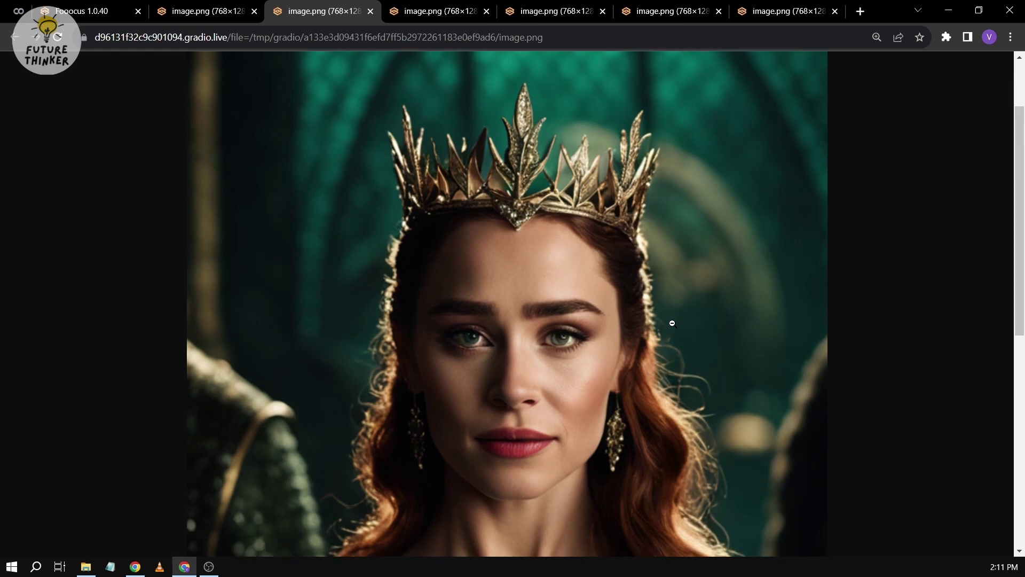
click(661, 324)
scroll(660, 324, up, 2)
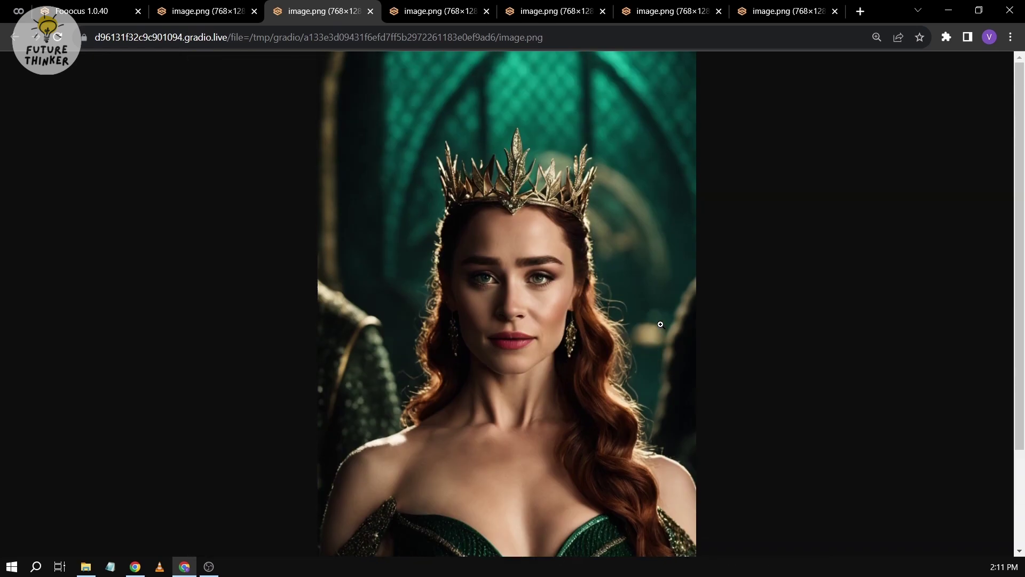
scroll(661, 324, down, 2)
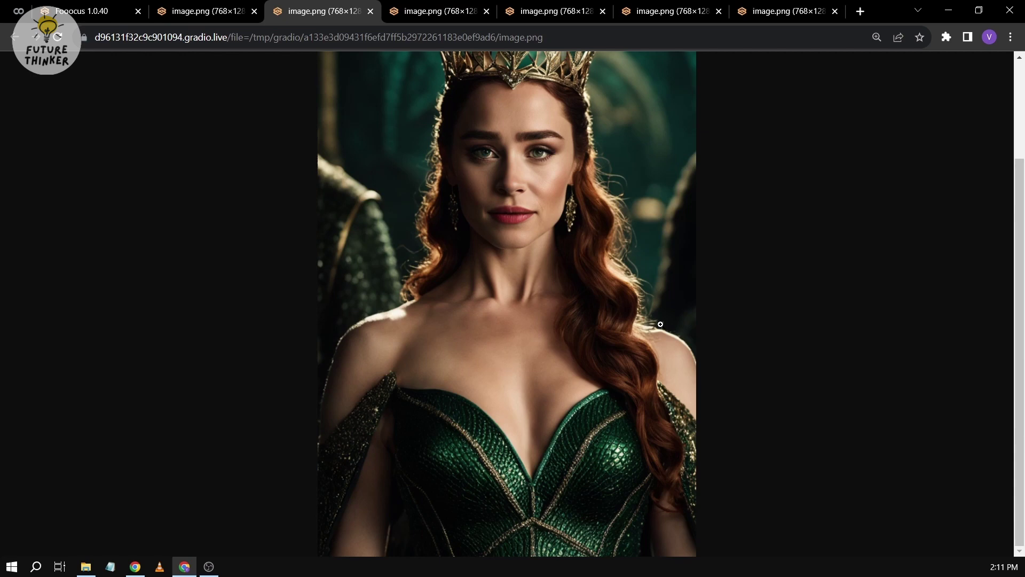
scroll(661, 324, up, 2)
key(ctrl+Tab)
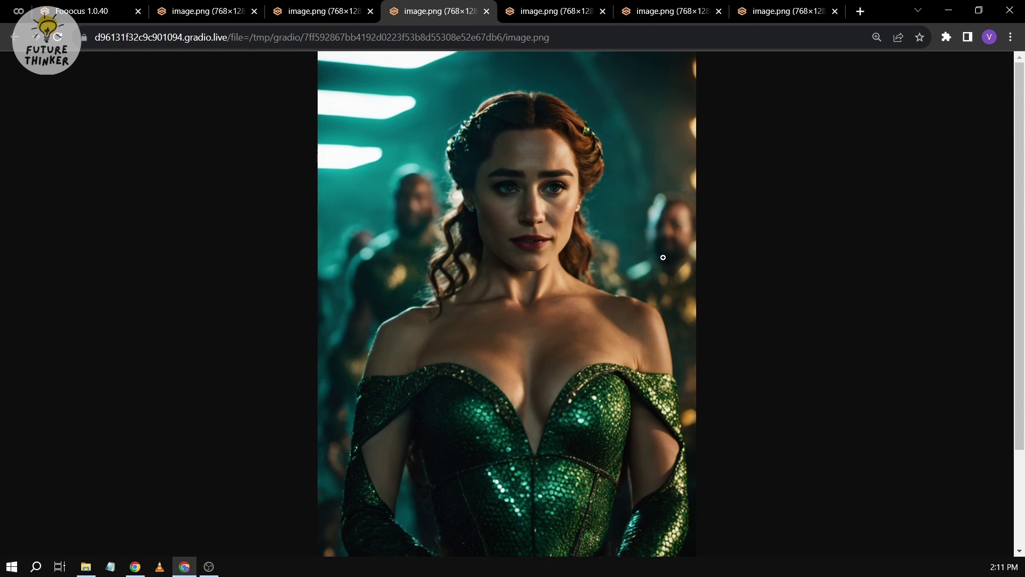
Cycle through the fourth, fifth and sixth portrait tabs, then return to the Fooocus tab.
key(ctrl+Tab)
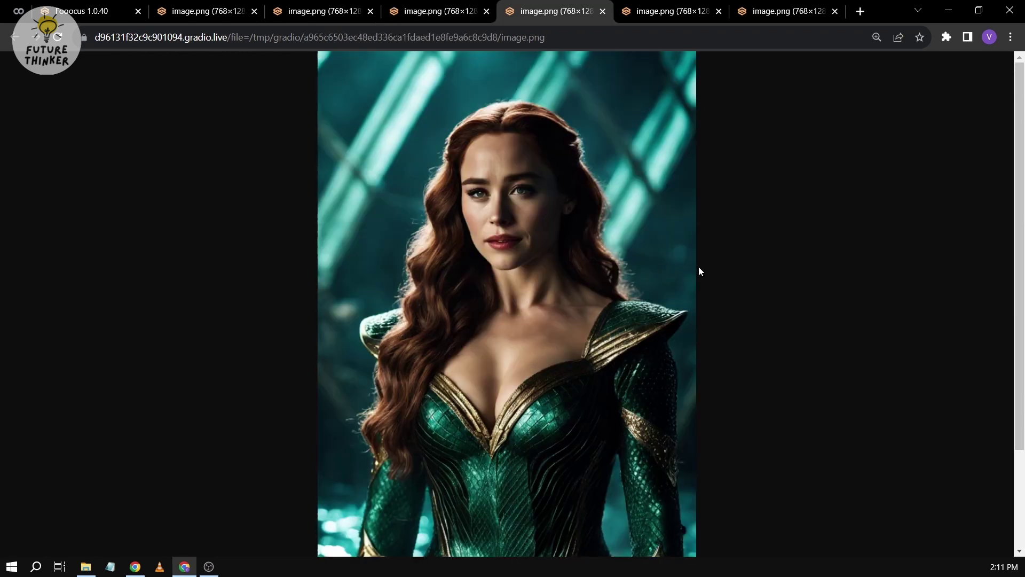
key(ctrl+Tab)
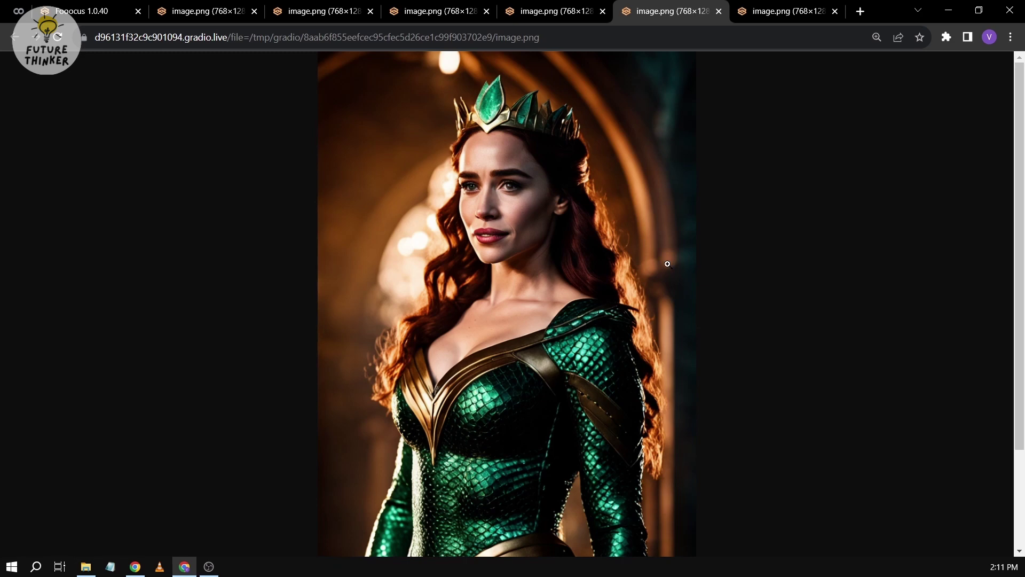
key(ctrl+Tab)
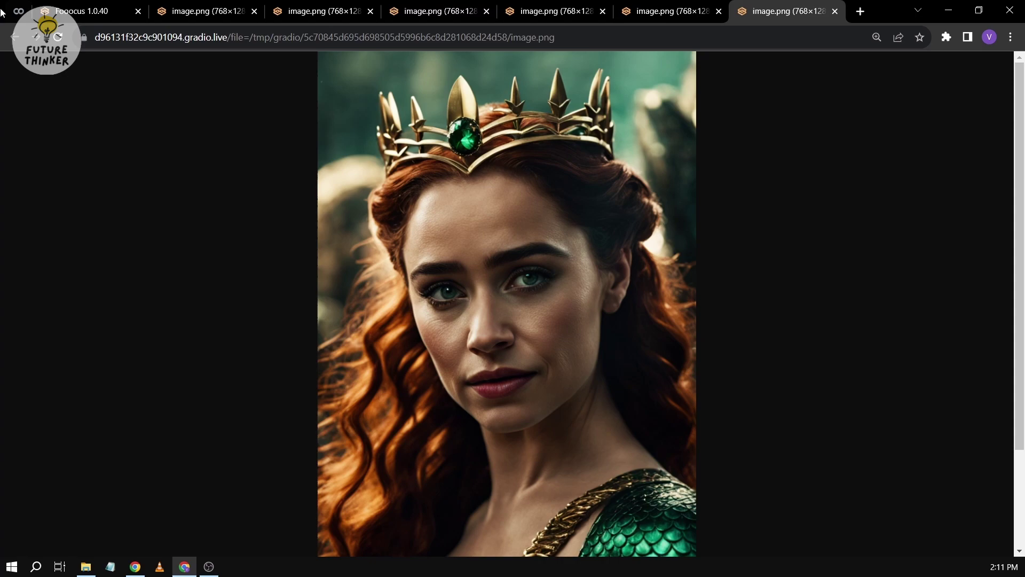
key(ctrl+1)
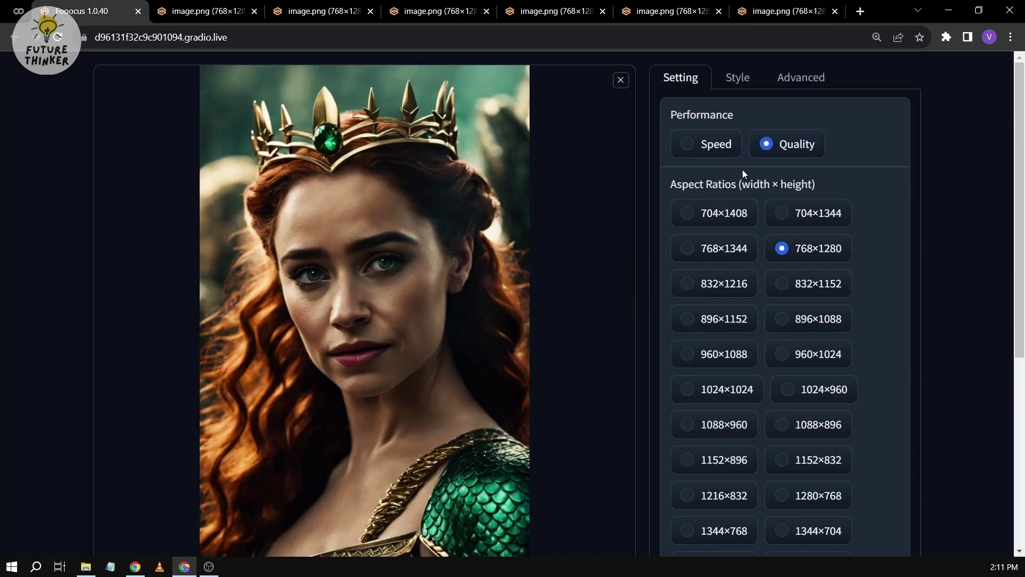
Zoom the Fooocus page out to 110% and scroll back to the top.
key(ctrl+minus)
scroll(466, 315, down, 5)
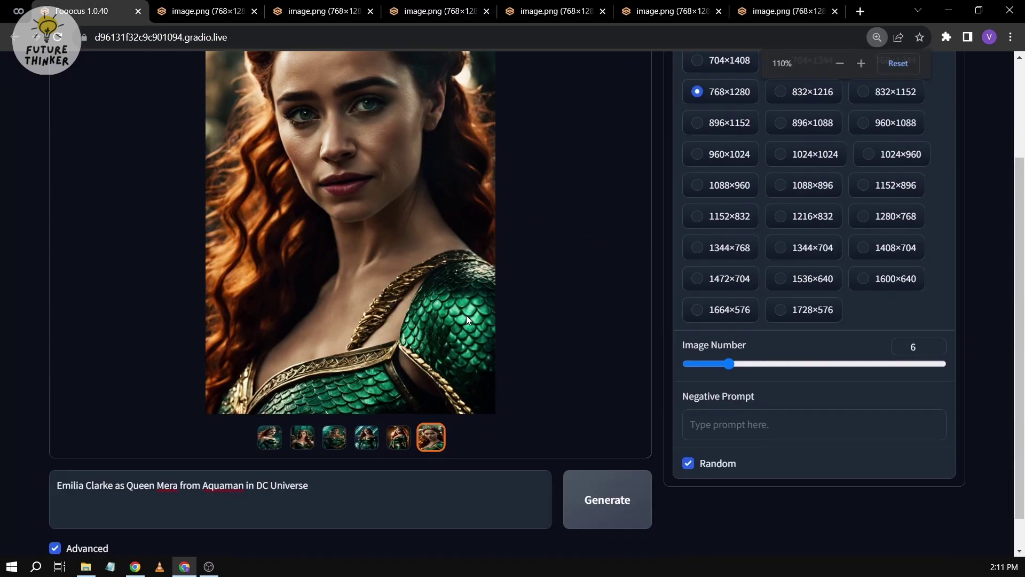
scroll(466, 315, up, 3)
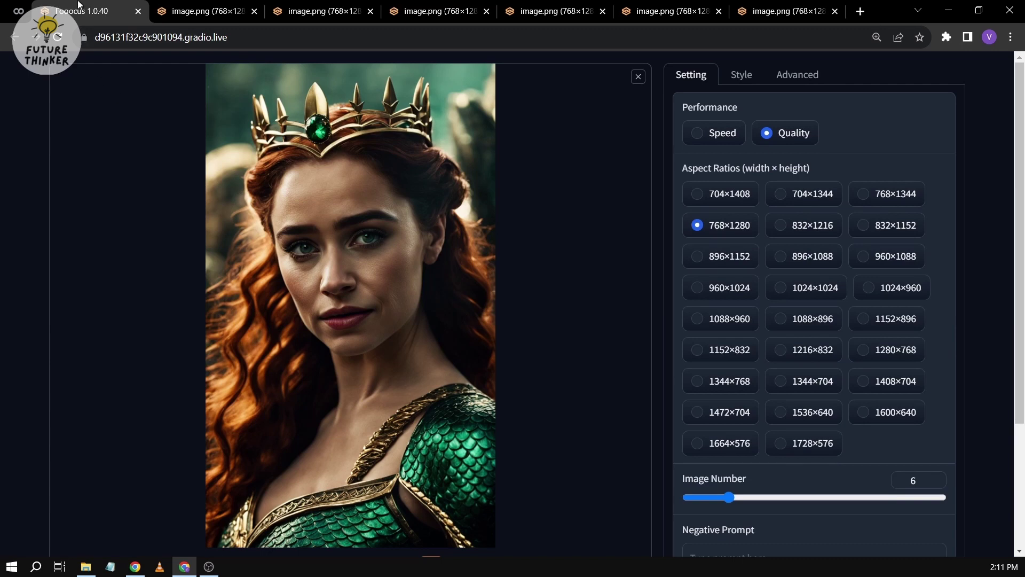